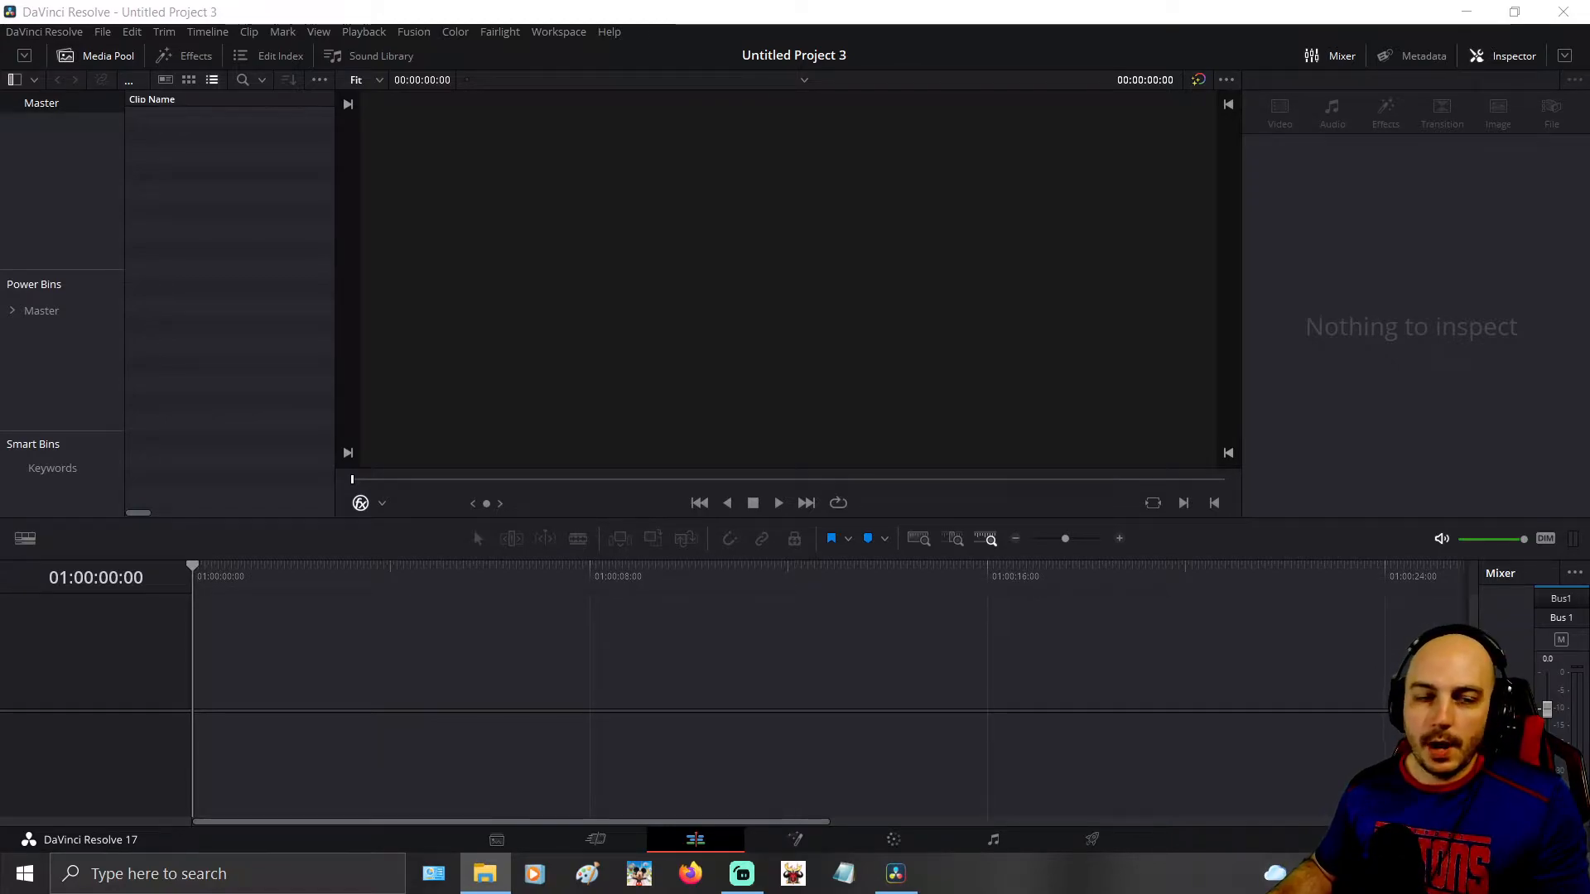
- Place the DaVinci Resolve image at the start of a new timeline and shift its X position to about 442
left_click_drag(134, 504, 199, 701)
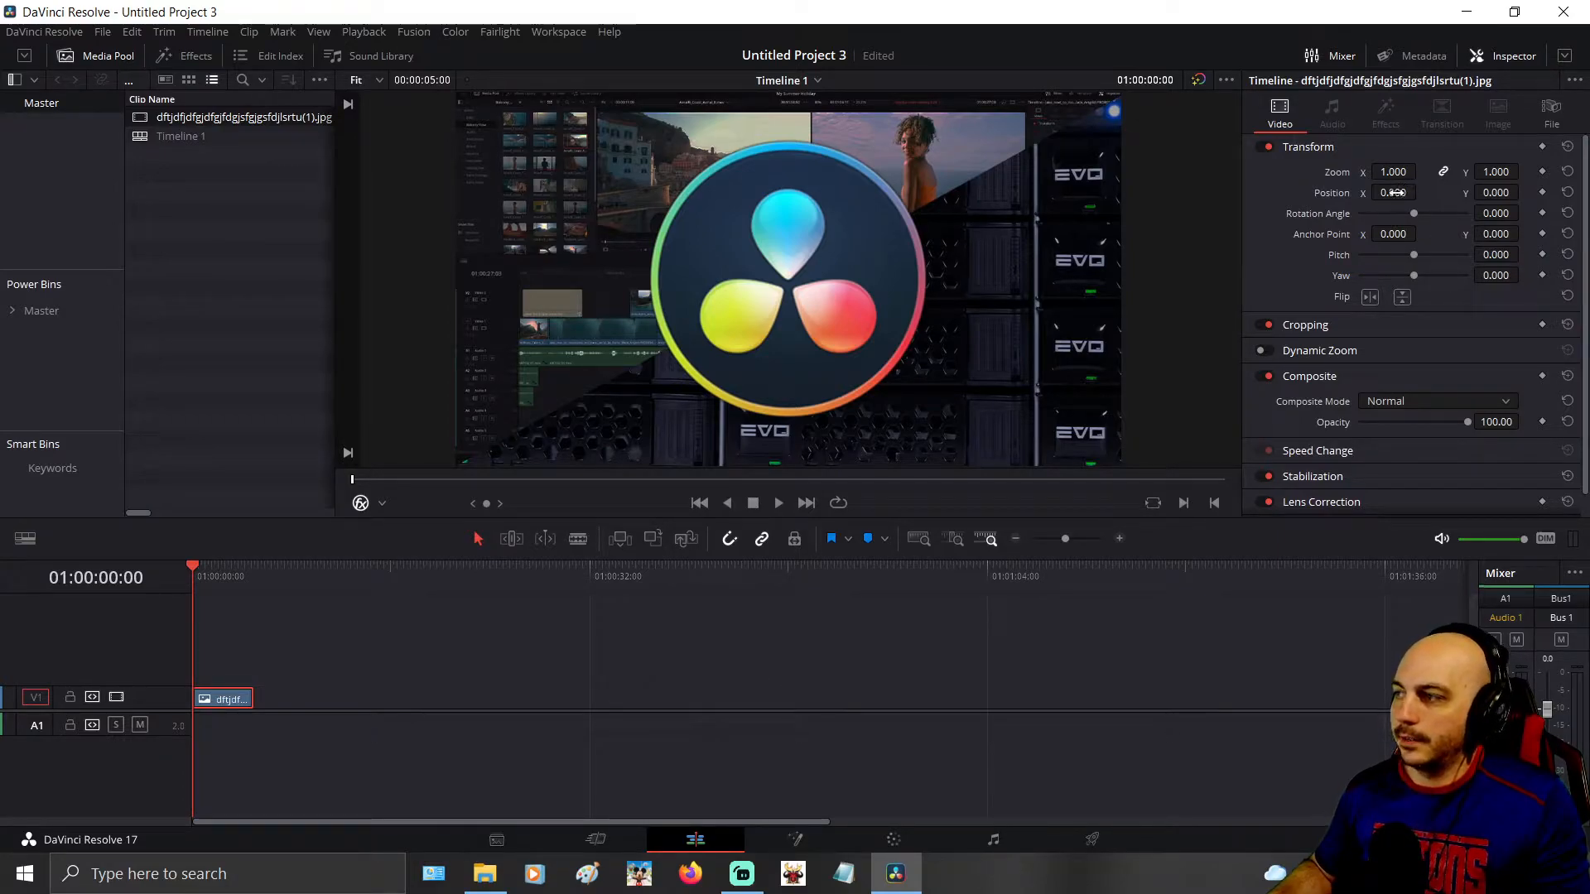
left_click_drag(1421, 191, 1421, 191)
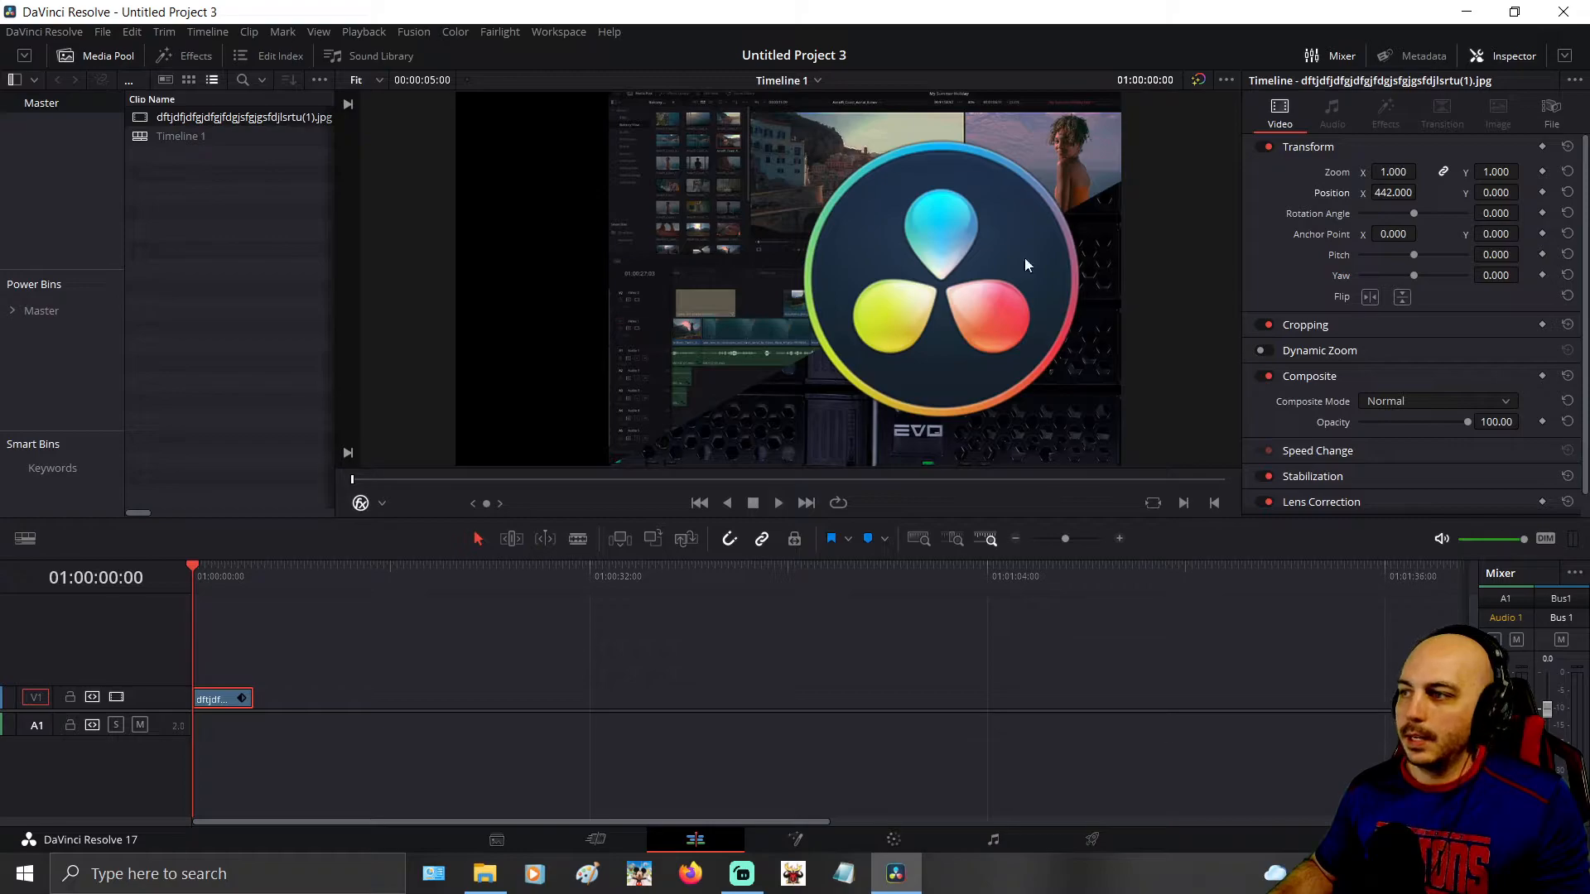
- Add a Solid Color generator on a new video track above the image, starting at the timeline's beginning
left_click(181, 55)
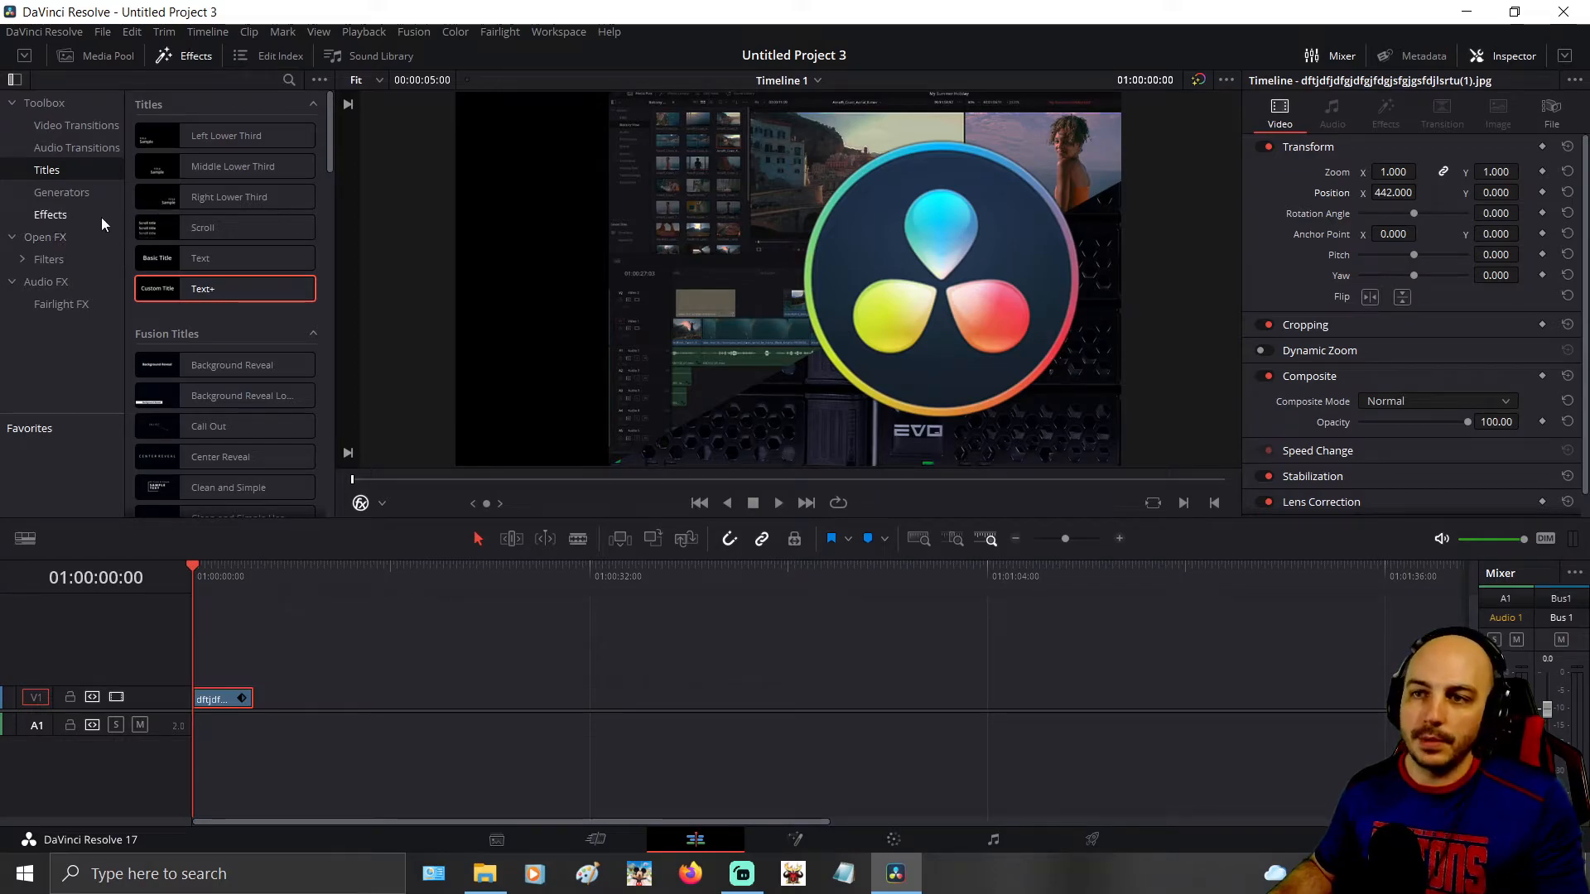
left_click(86, 197)
left_click_drag(209, 414, 221, 667)
- Change the Solid Color generator's color to bright cyan at full brightness
left_click(1327, 154)
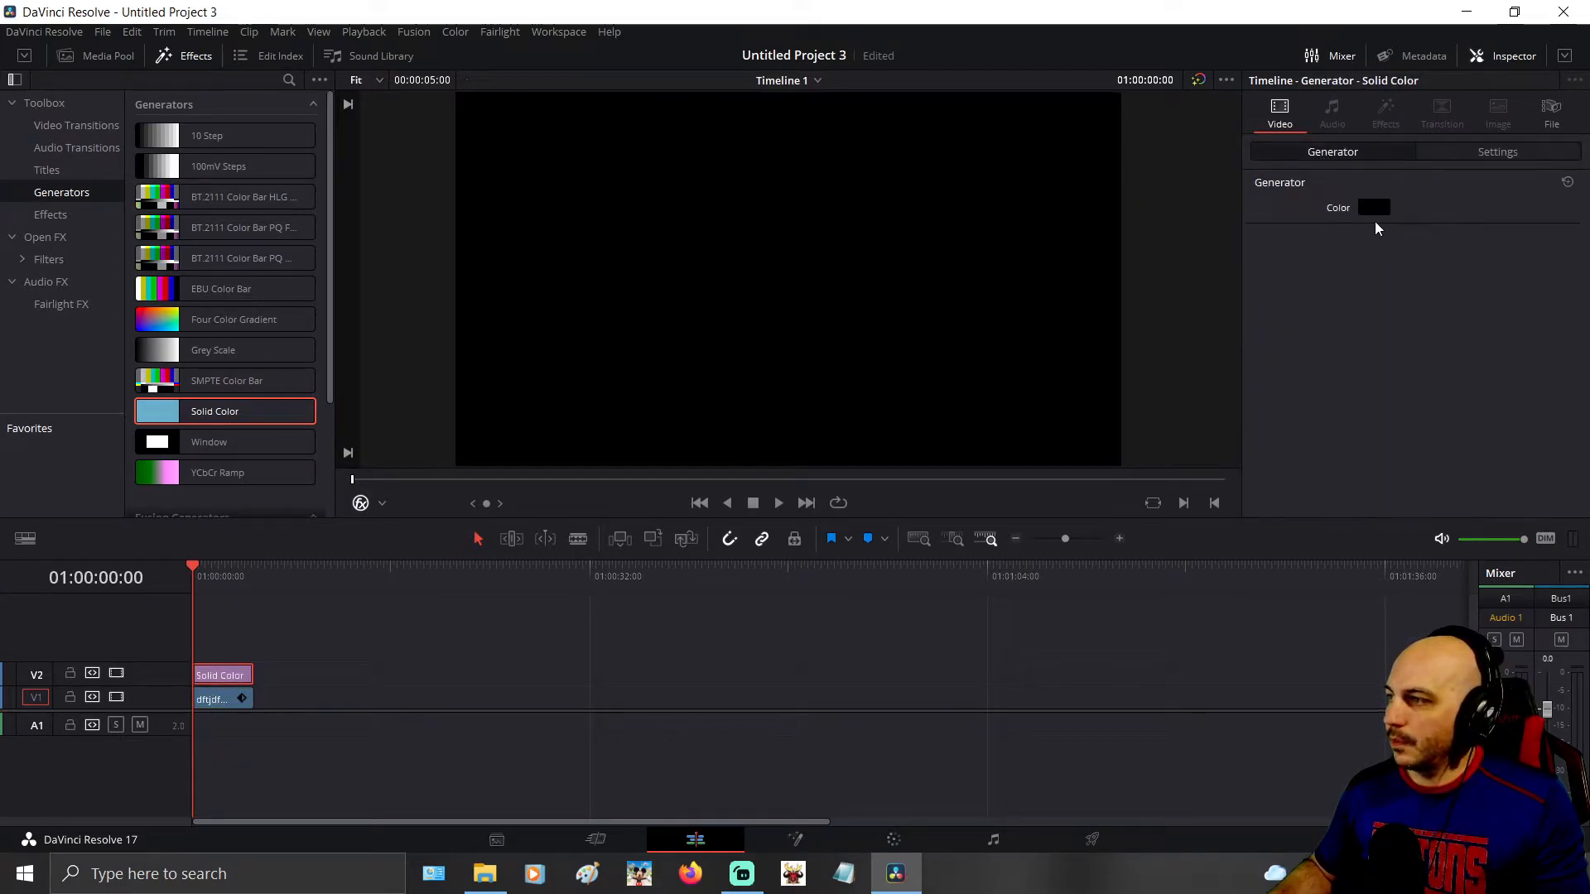
left_click(1374, 207)
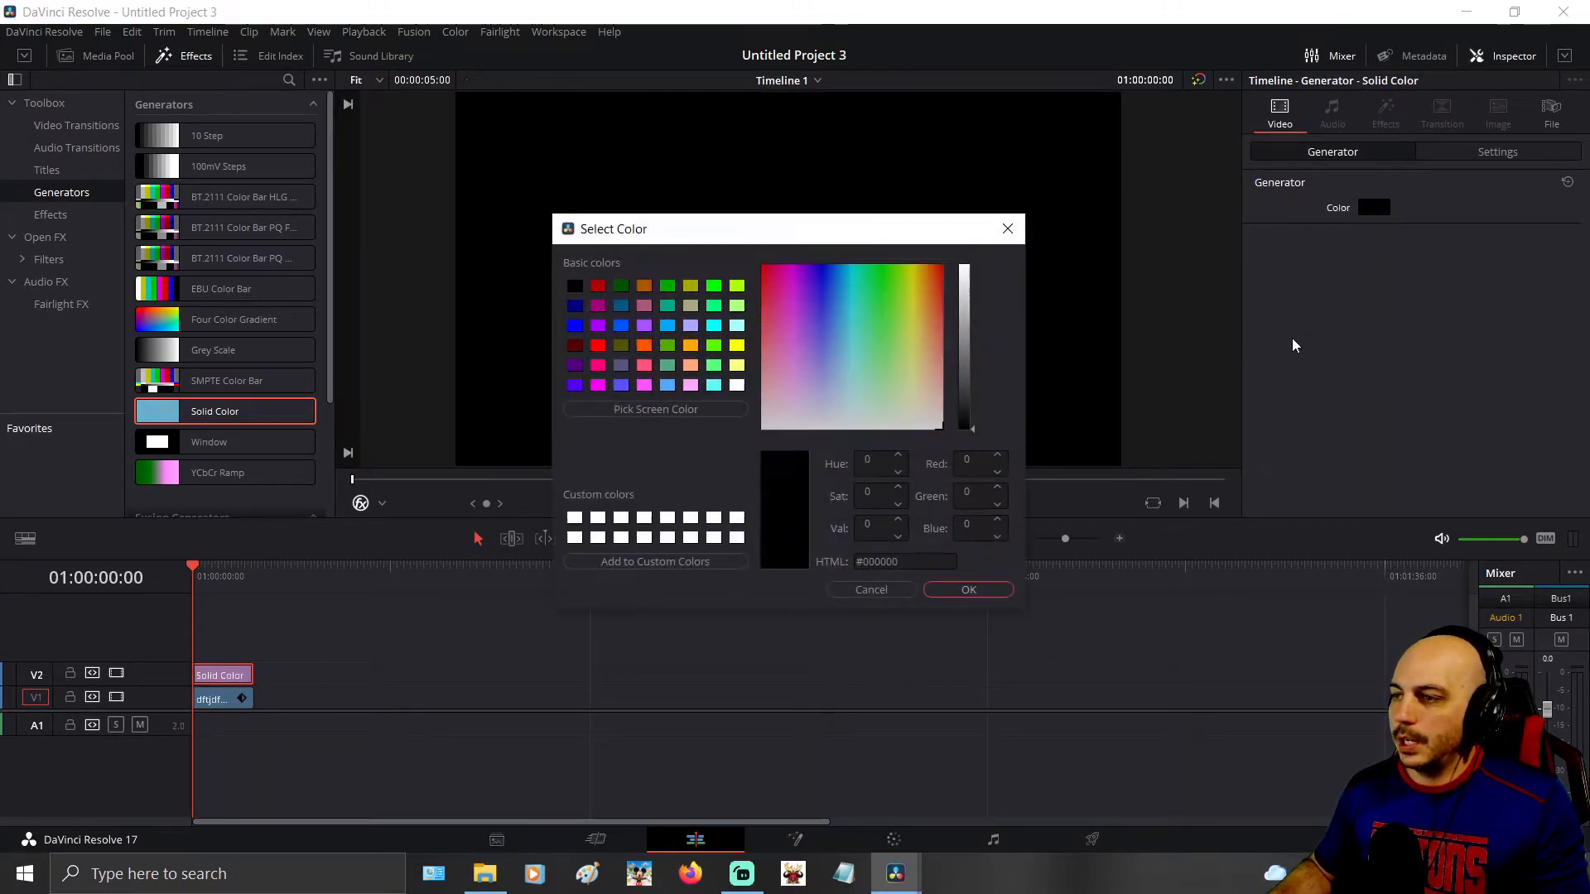
left_click(854, 270)
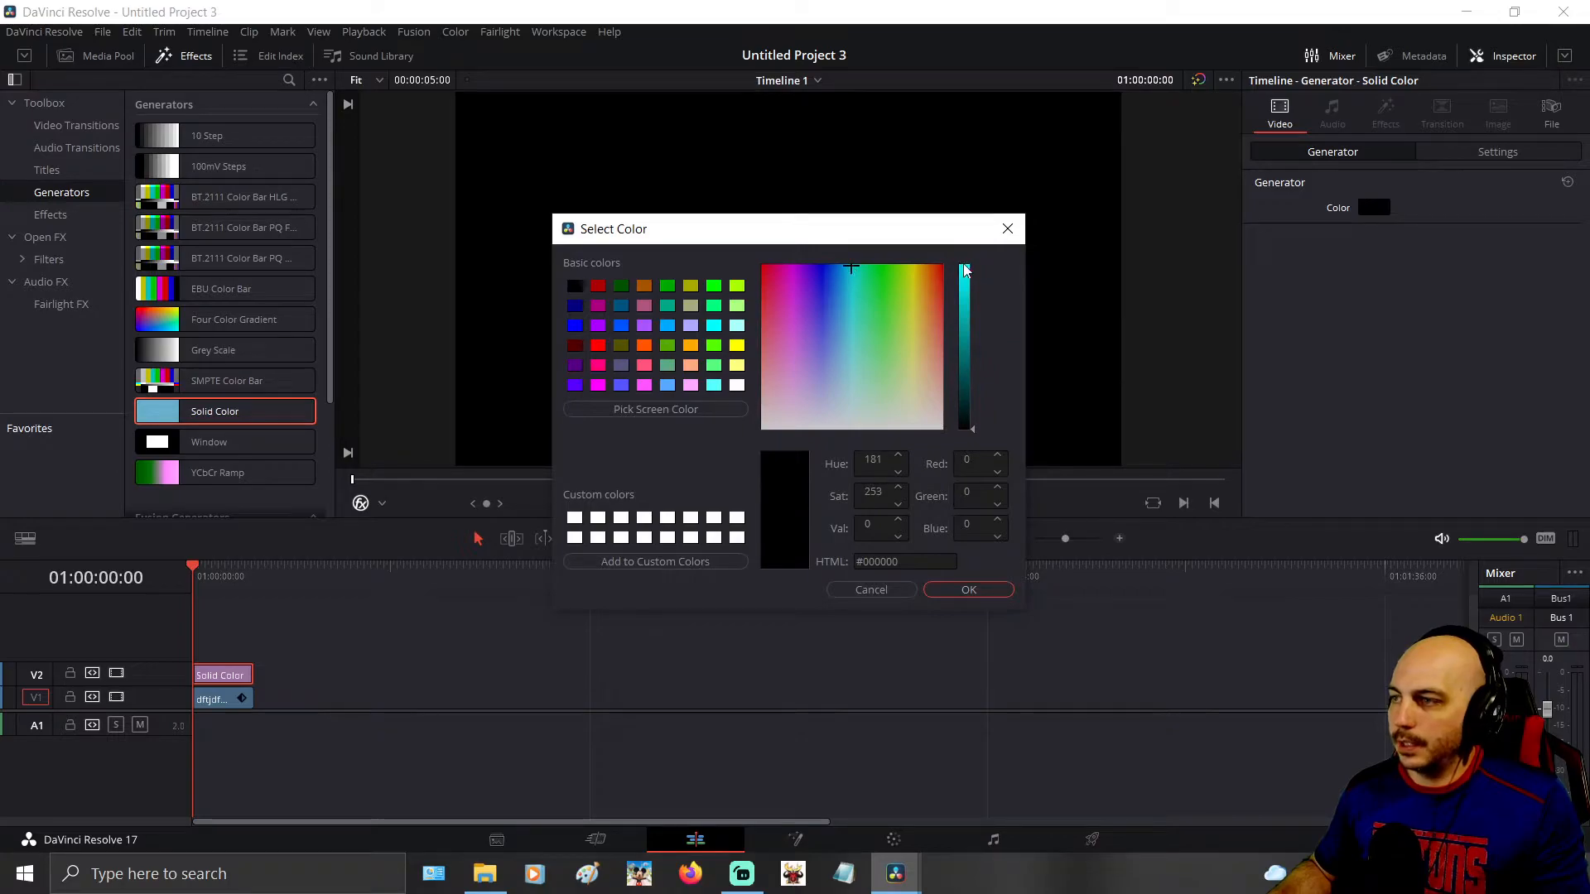
left_click(964, 268)
left_click(985, 586)
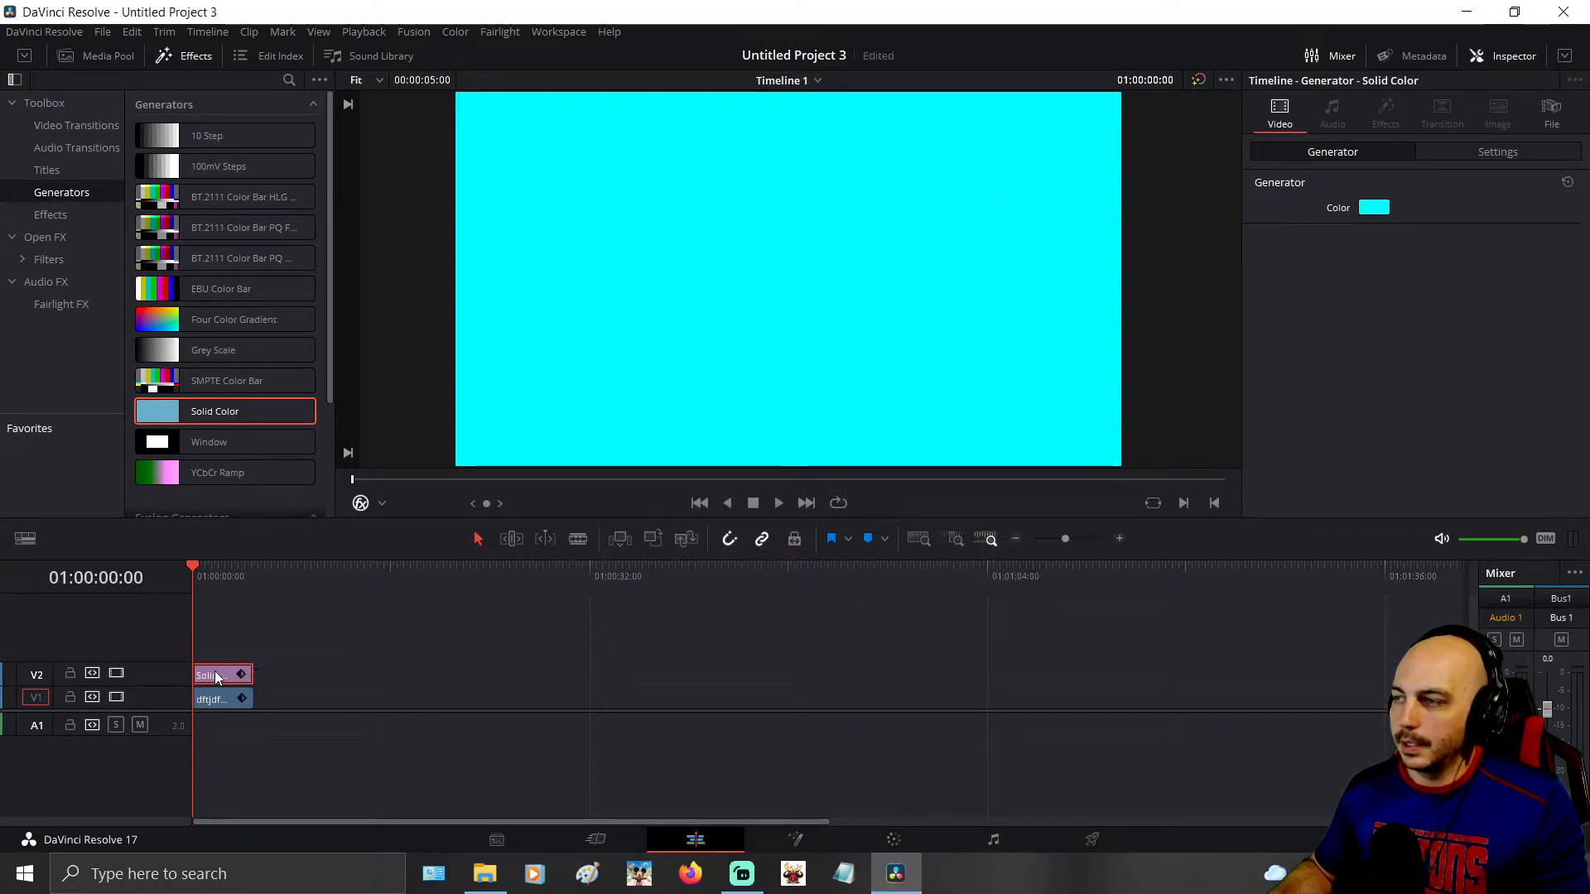
- Rotate the cyan solid to about 66.8 degrees and move its X position to about -619
left_click(1493, 156)
left_click_drag(1495, 249, 1523, 249)
left_click_drag(1396, 228, 1420, 227)
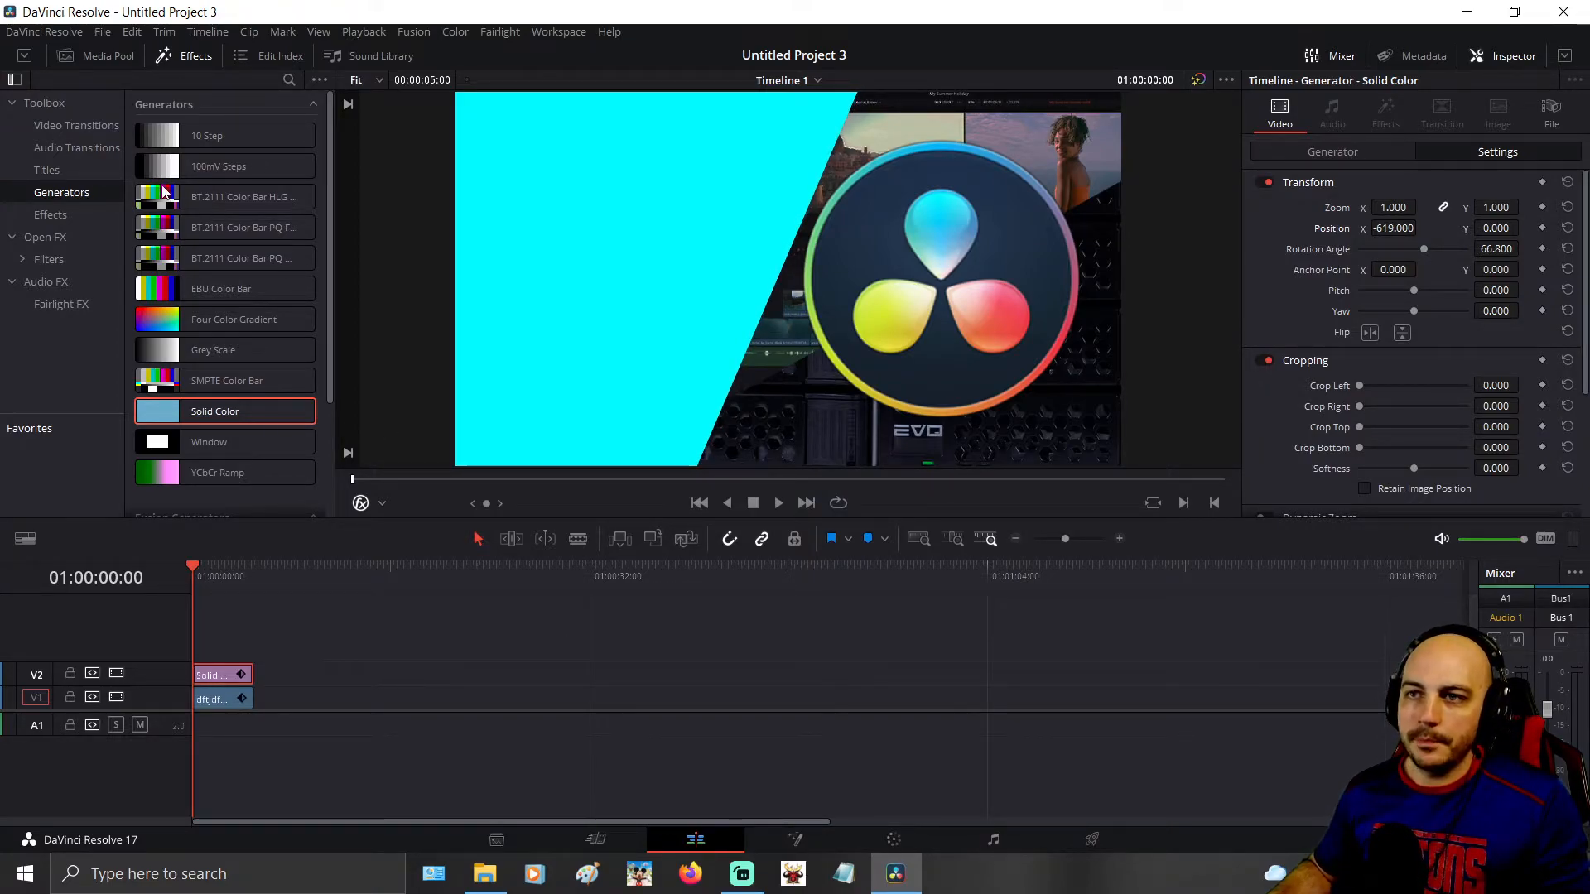
- Add a Text+ title above the solid color with the text "How To Make" and "YouTube Thumbnail" on two lines
left_click(50, 171)
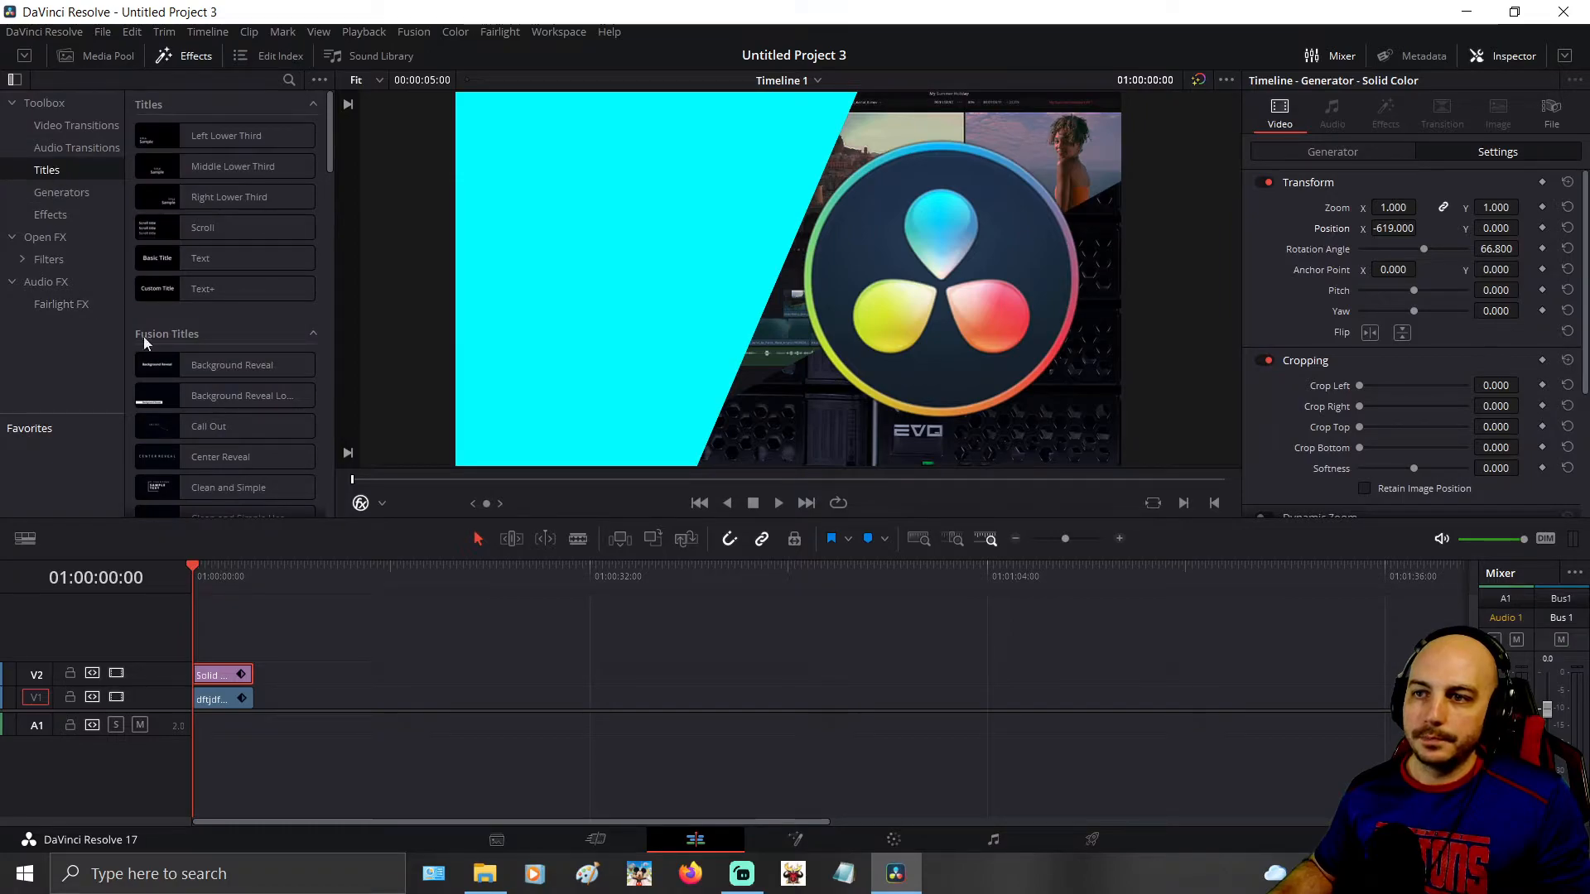
left_click_drag(198, 289, 207, 652)
left_click(1353, 152)
left_click(1407, 277)
key("ctrl+a")
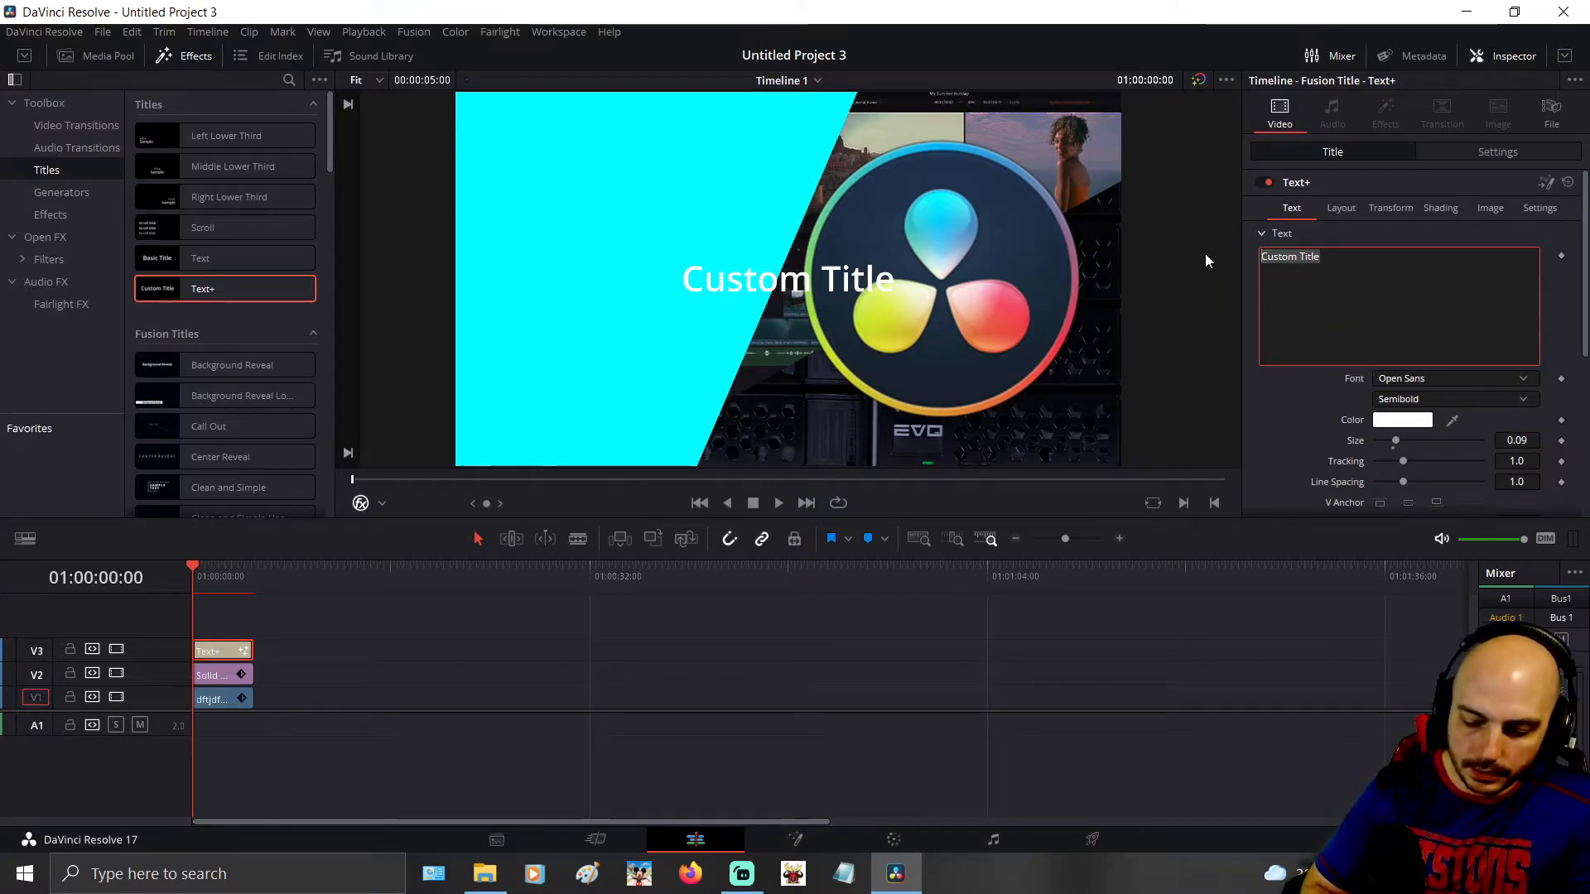
type("How T")
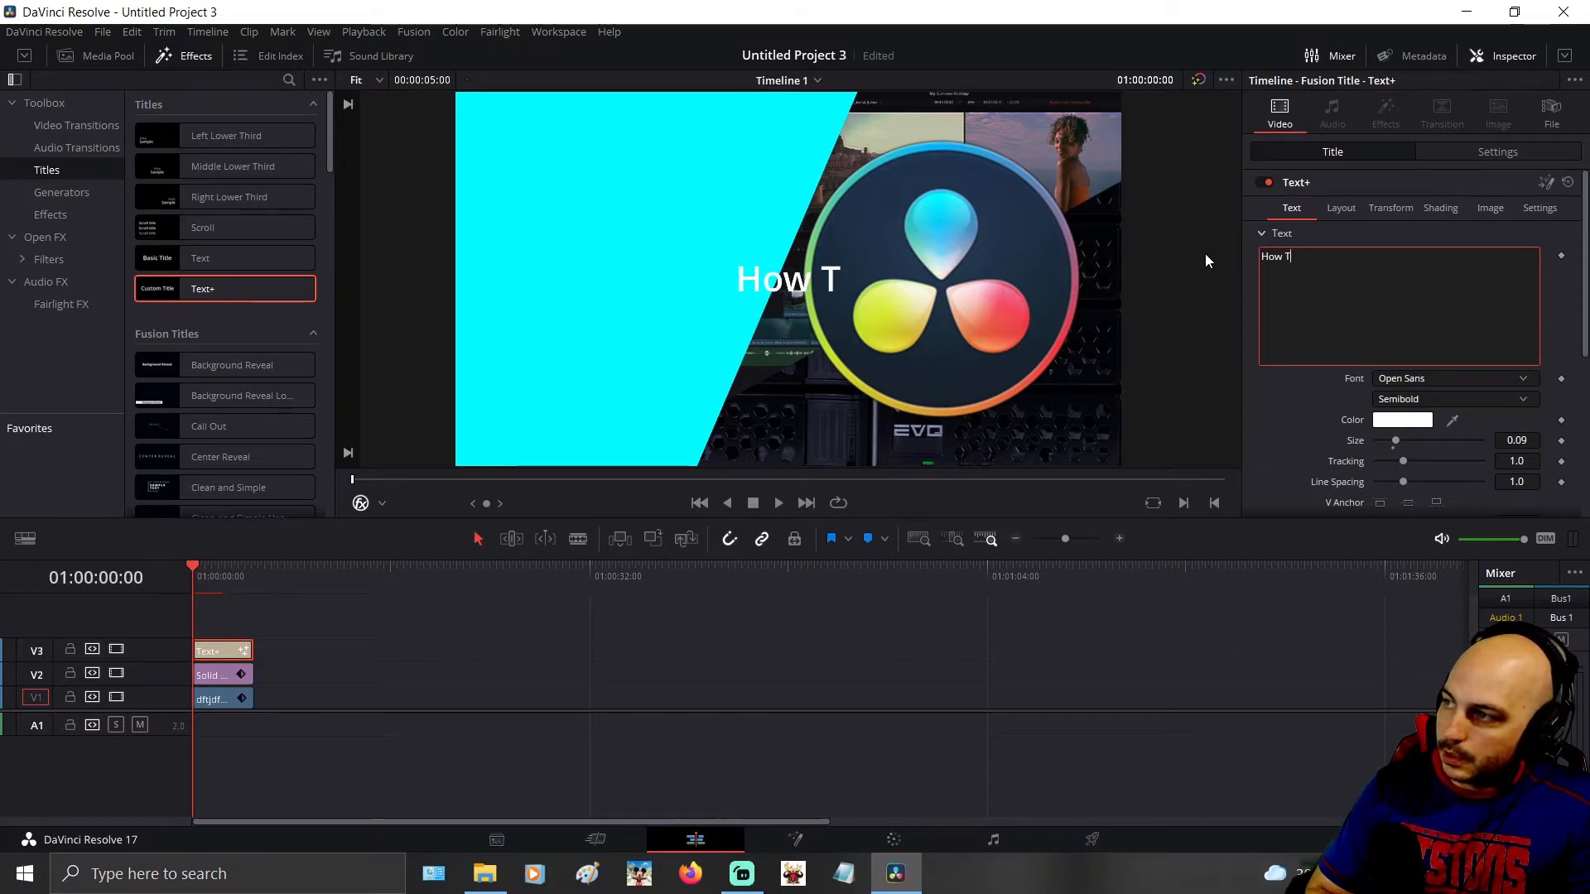
type("o Make")
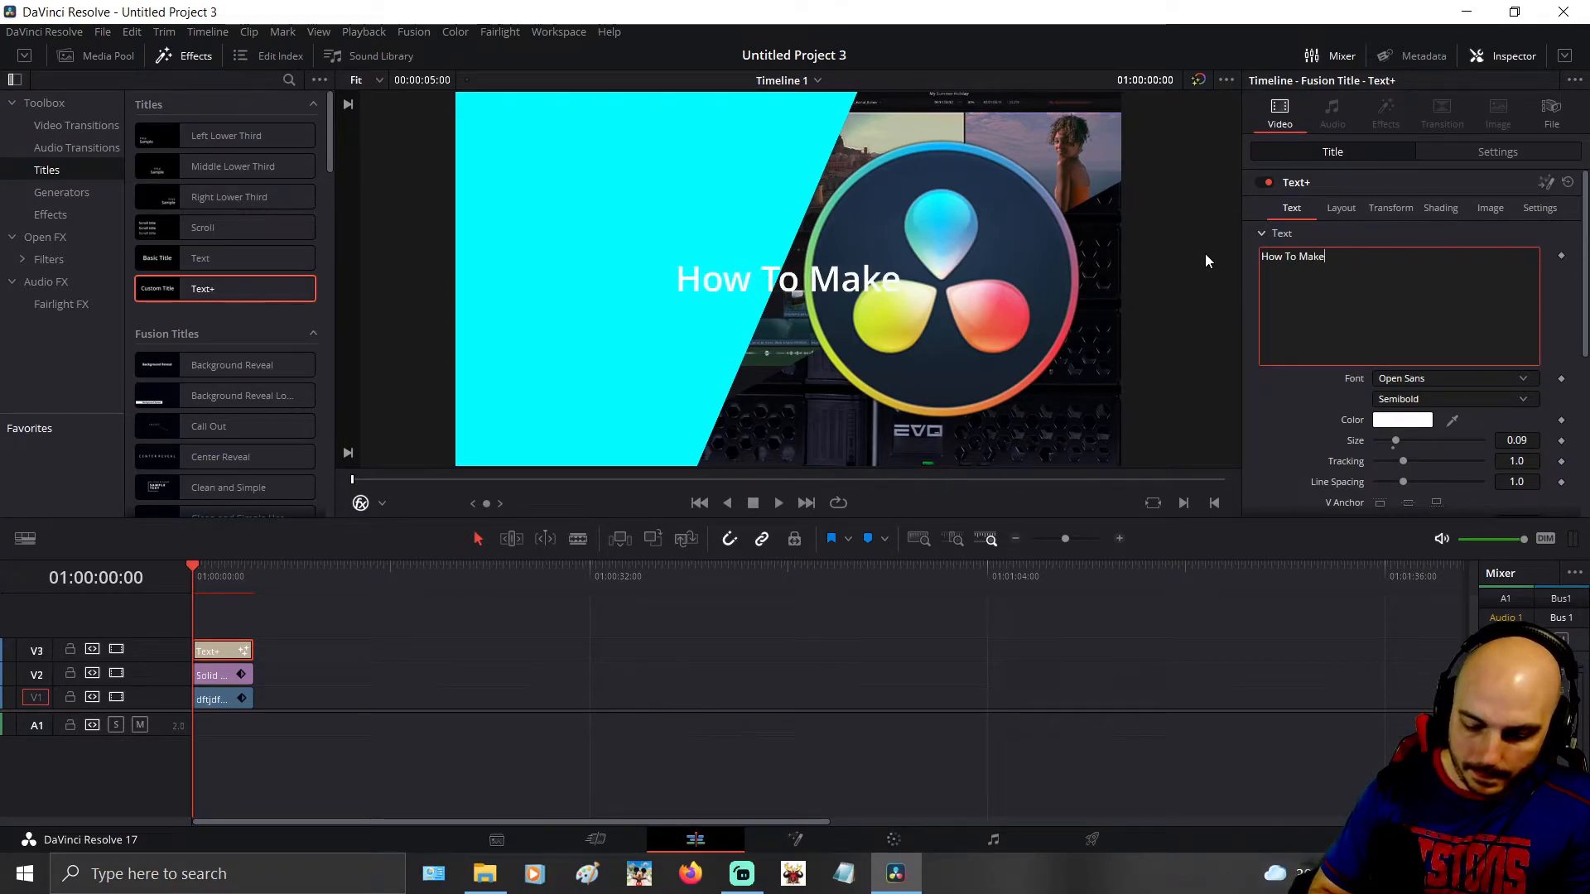
key("Return")
type("Y")
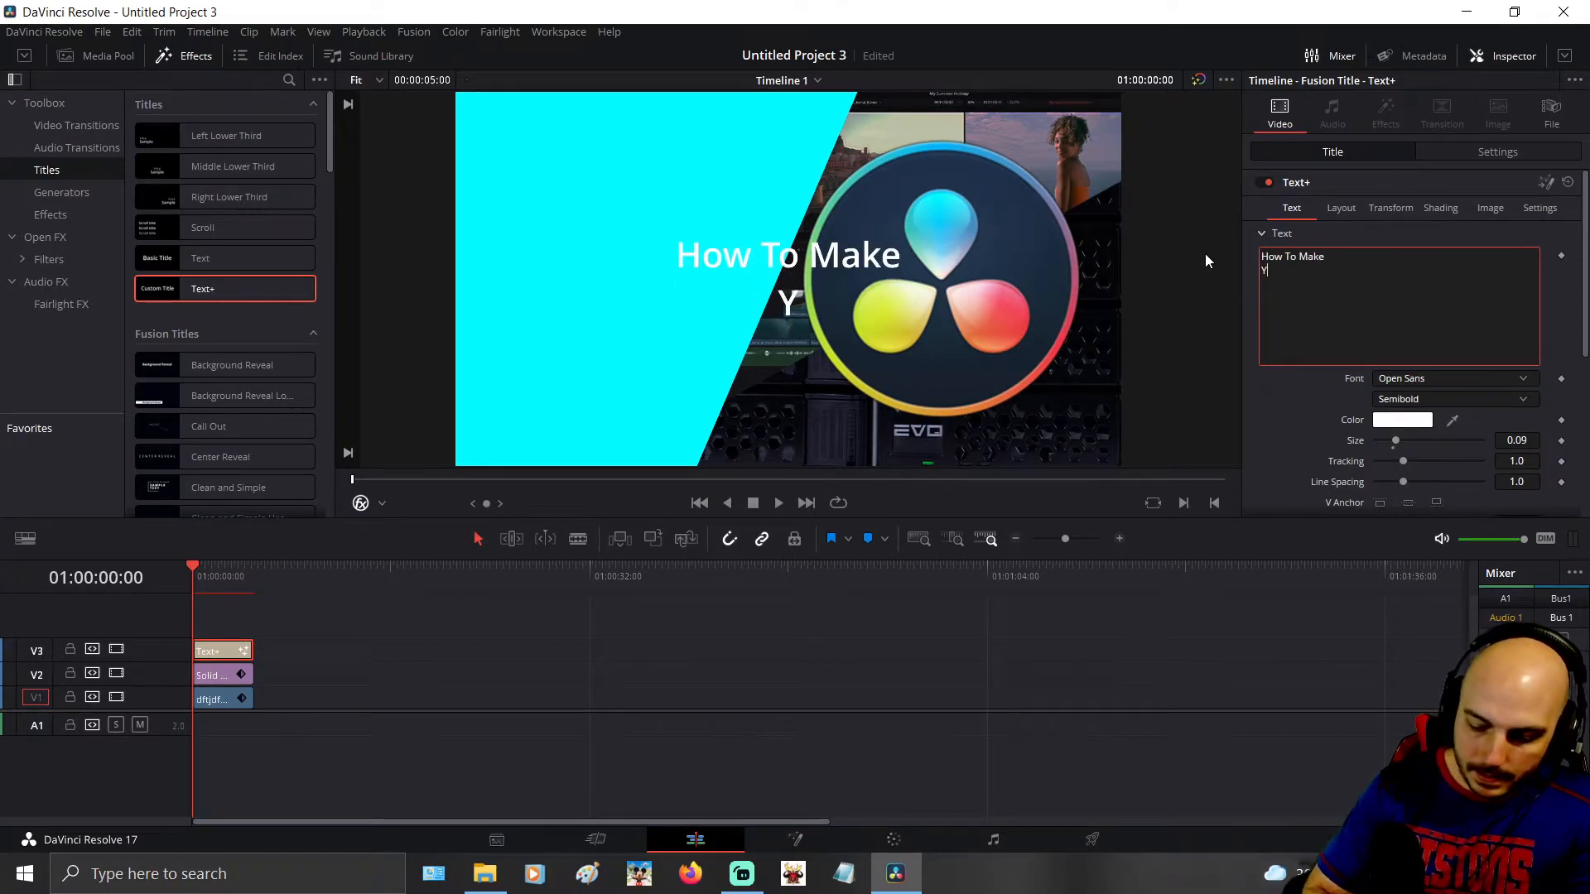
type("ouTube")
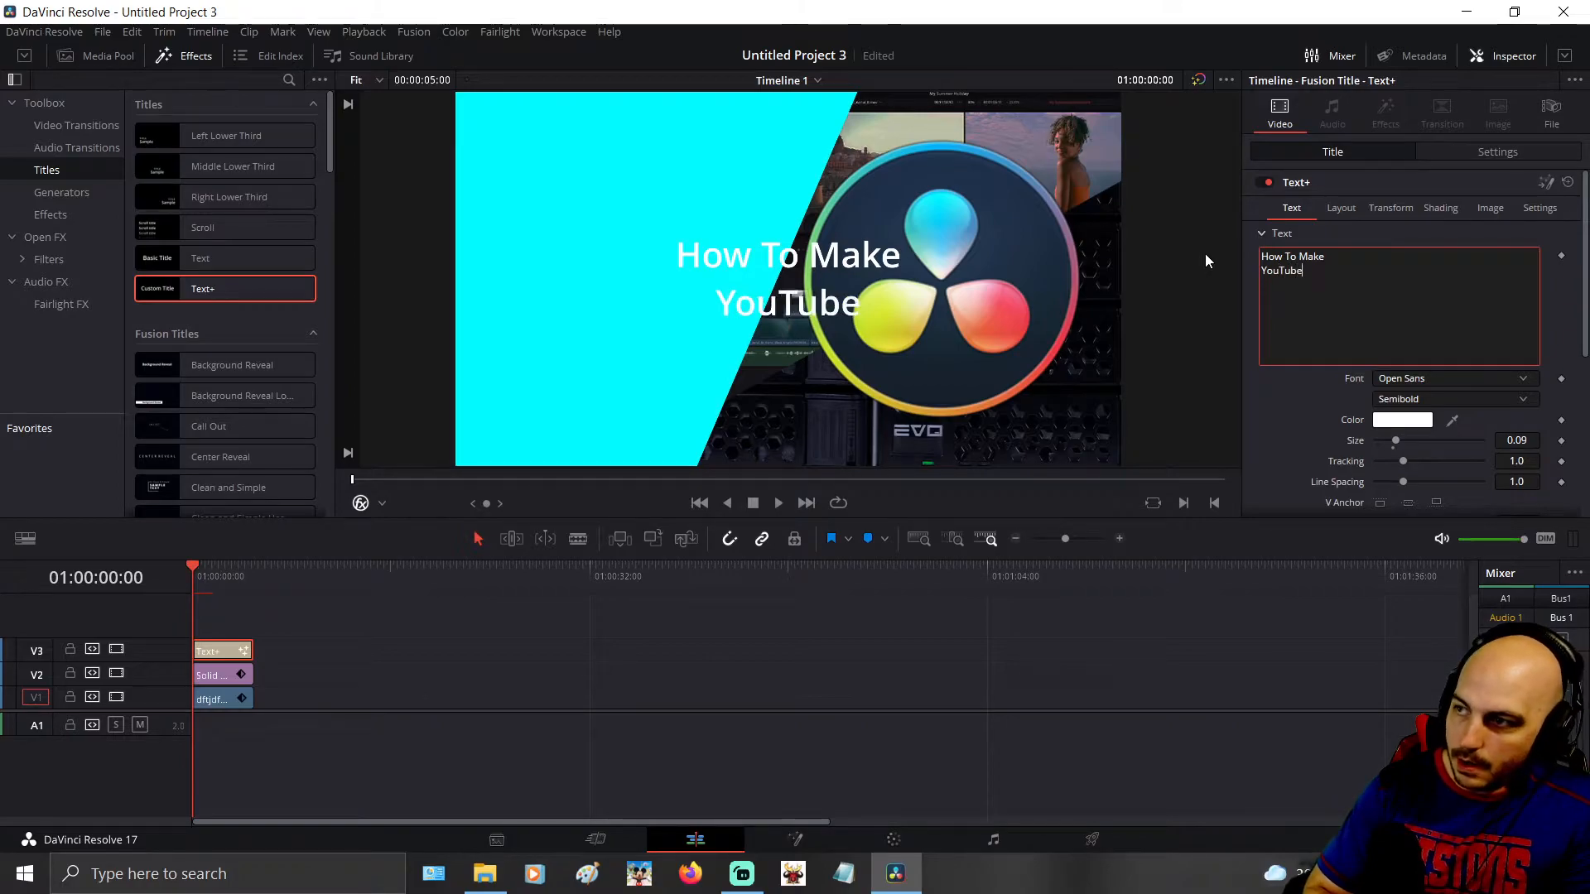
type(" Thumbnail")
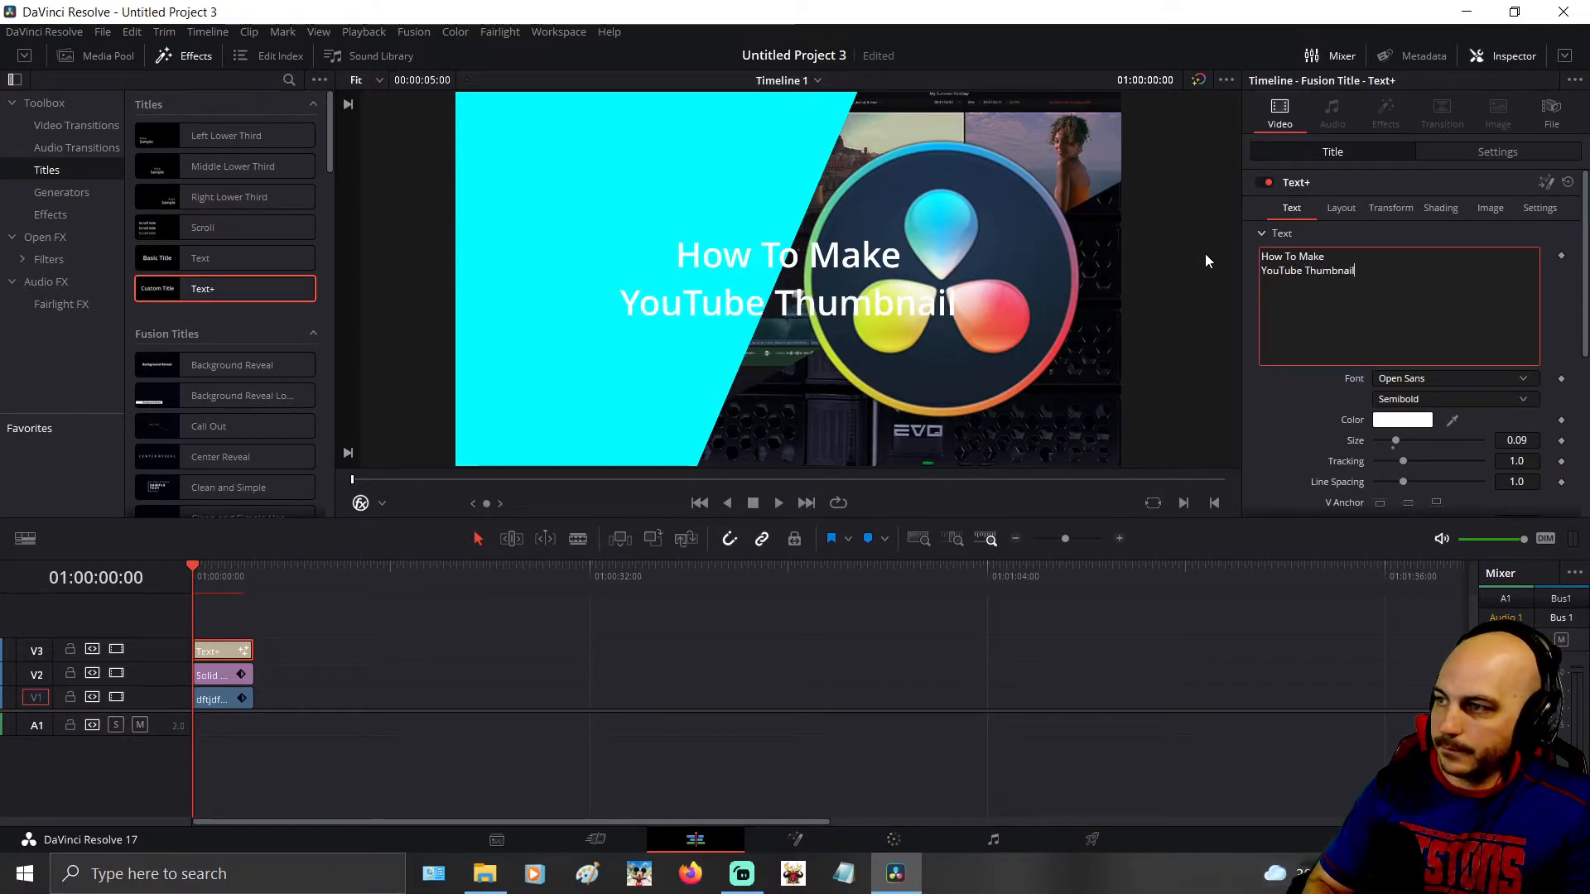
- Break the title's second line so that "Thumbnail" sits on its own line below "YouTube"
key("Return")
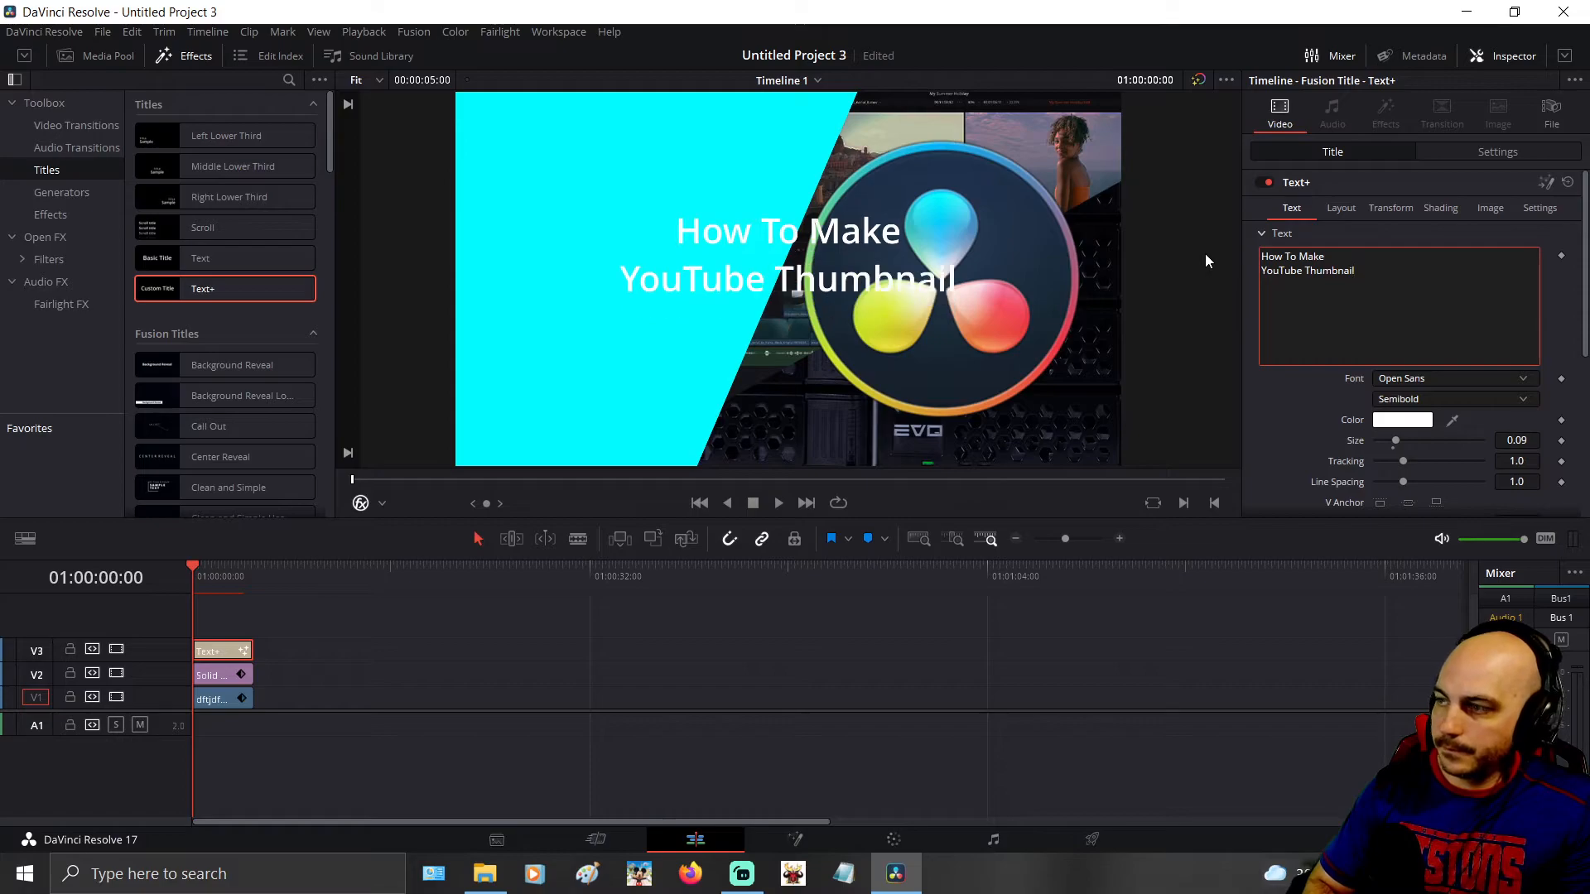
key("BackSpace")
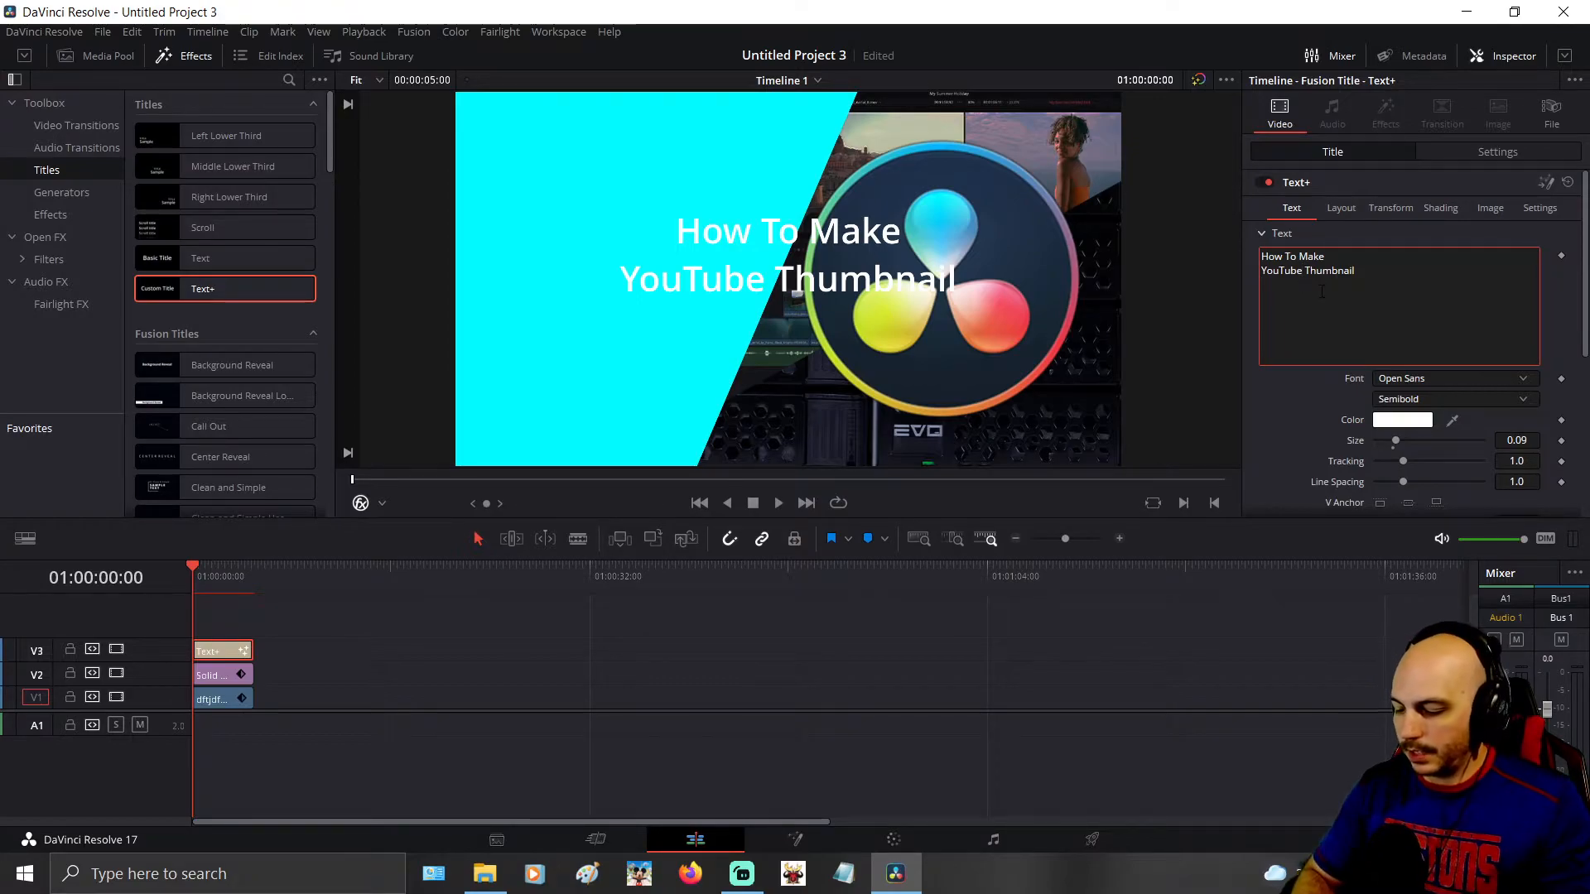
key("BackSpace")
key("Return")
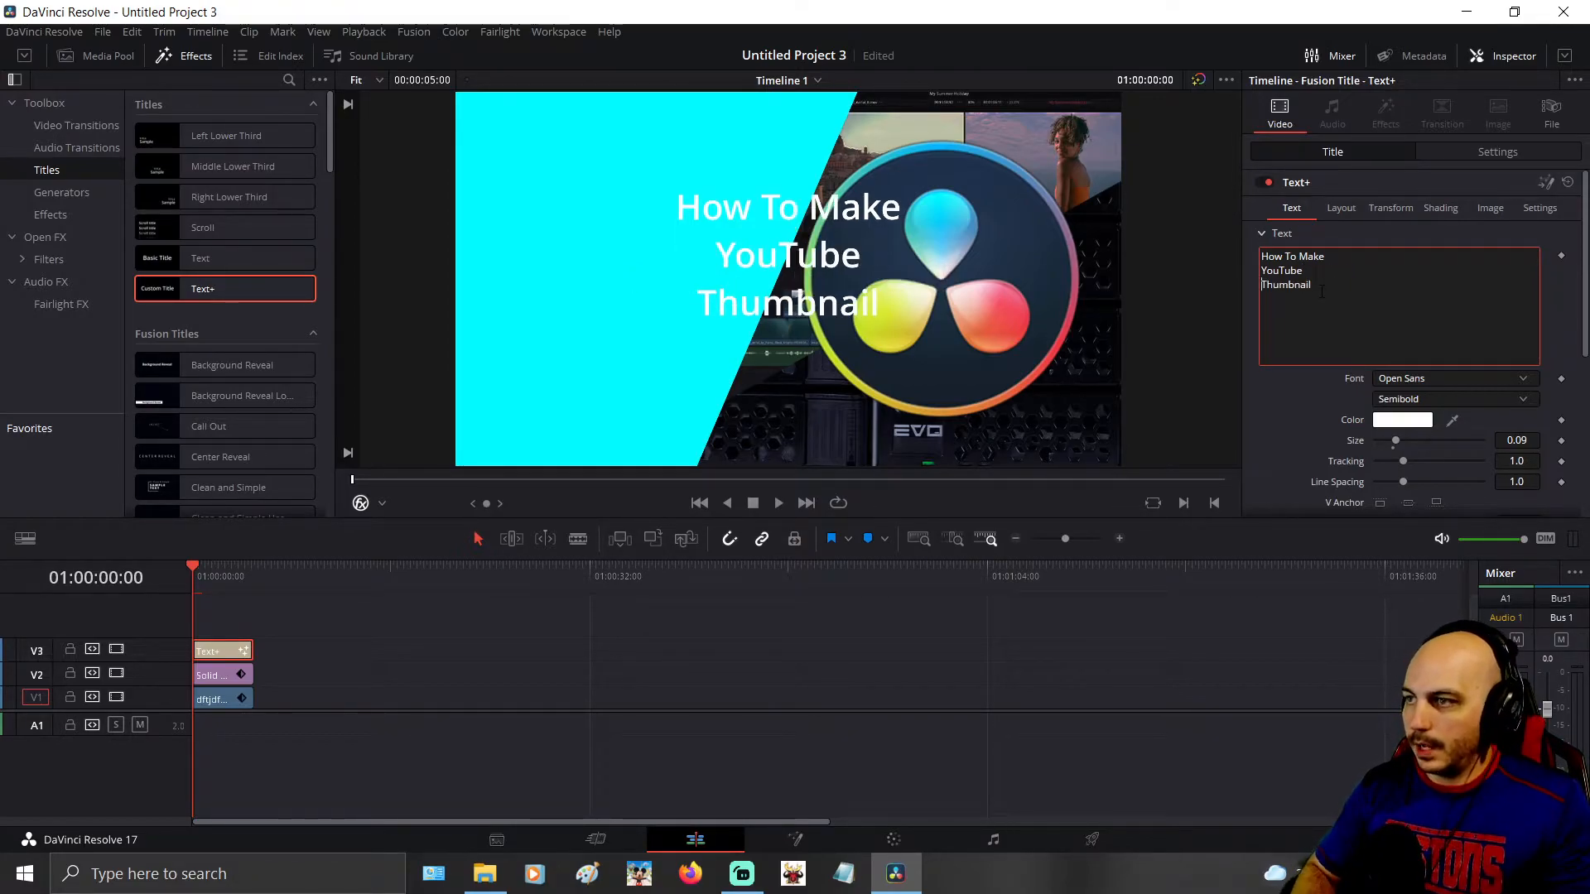
- Set the title's horizontal anchor to left so its three lines align at their left edge
scroll(1285, 395, "down", 1)
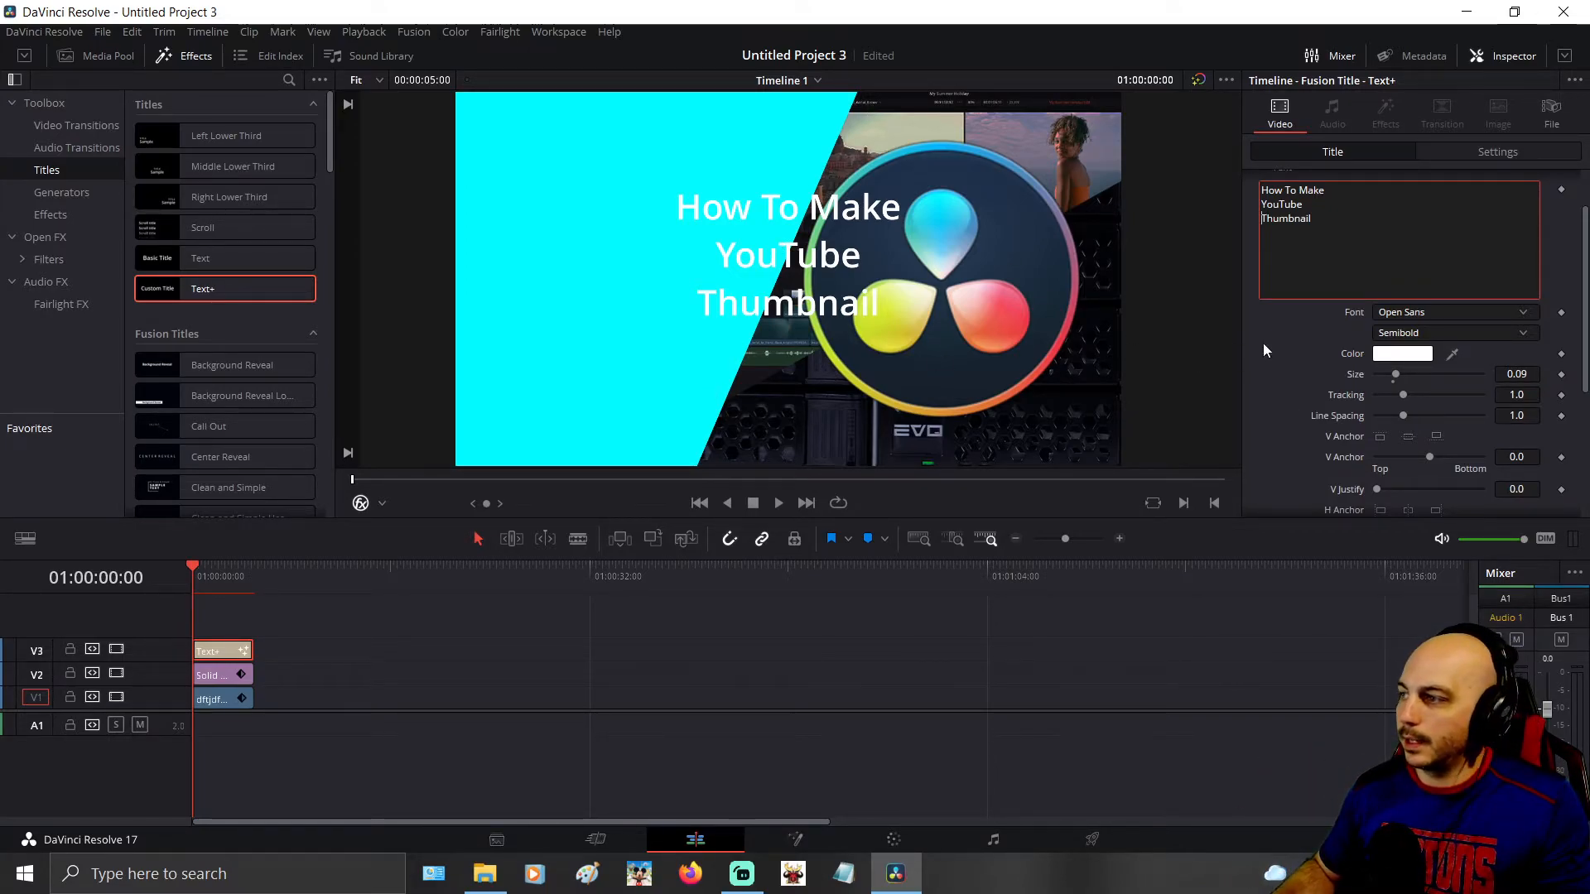
scroll(1310, 438, "down", 2)
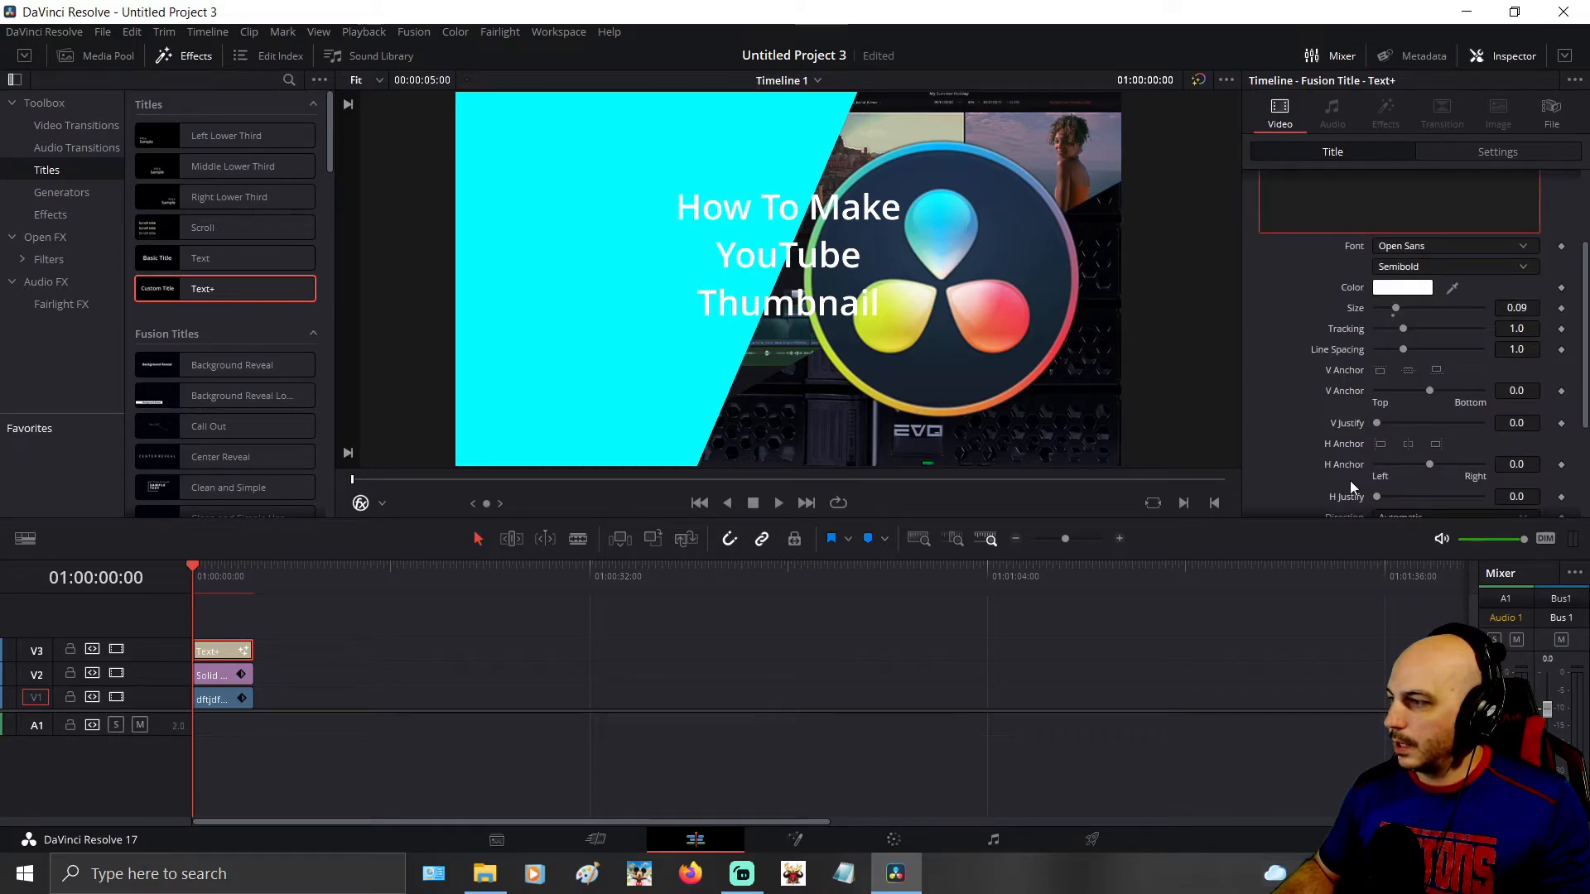
left_click(1380, 444)
- Move the title onto the cyan area at about X -876 and Y 207
left_click(1439, 158)
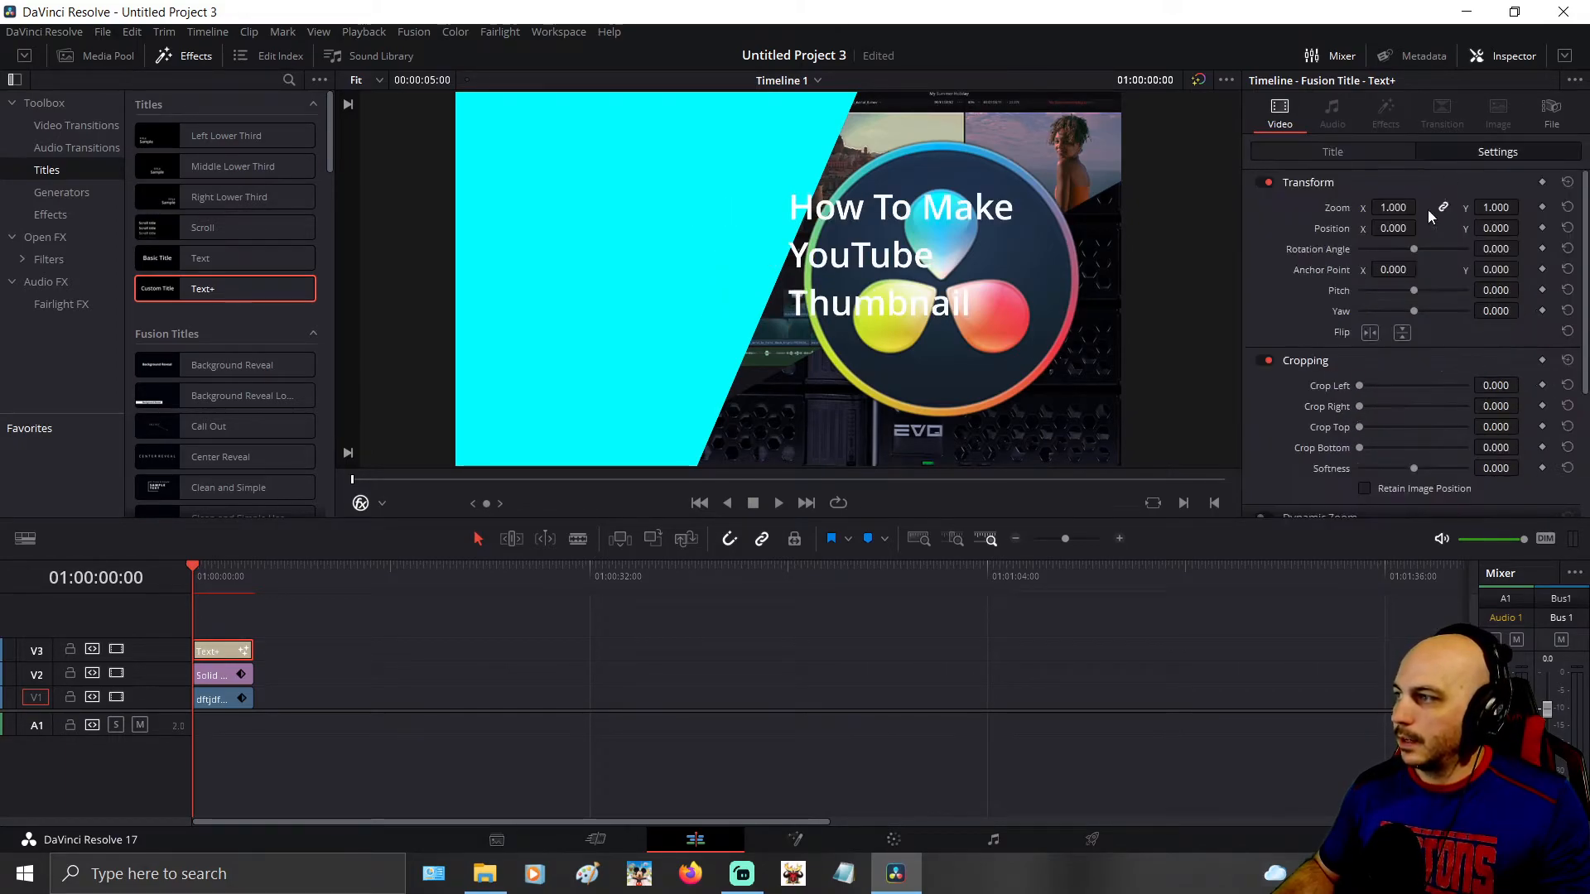
left_click_drag(1399, 228, 1312, 230)
left_click_drag(1495, 229, 1538, 227)
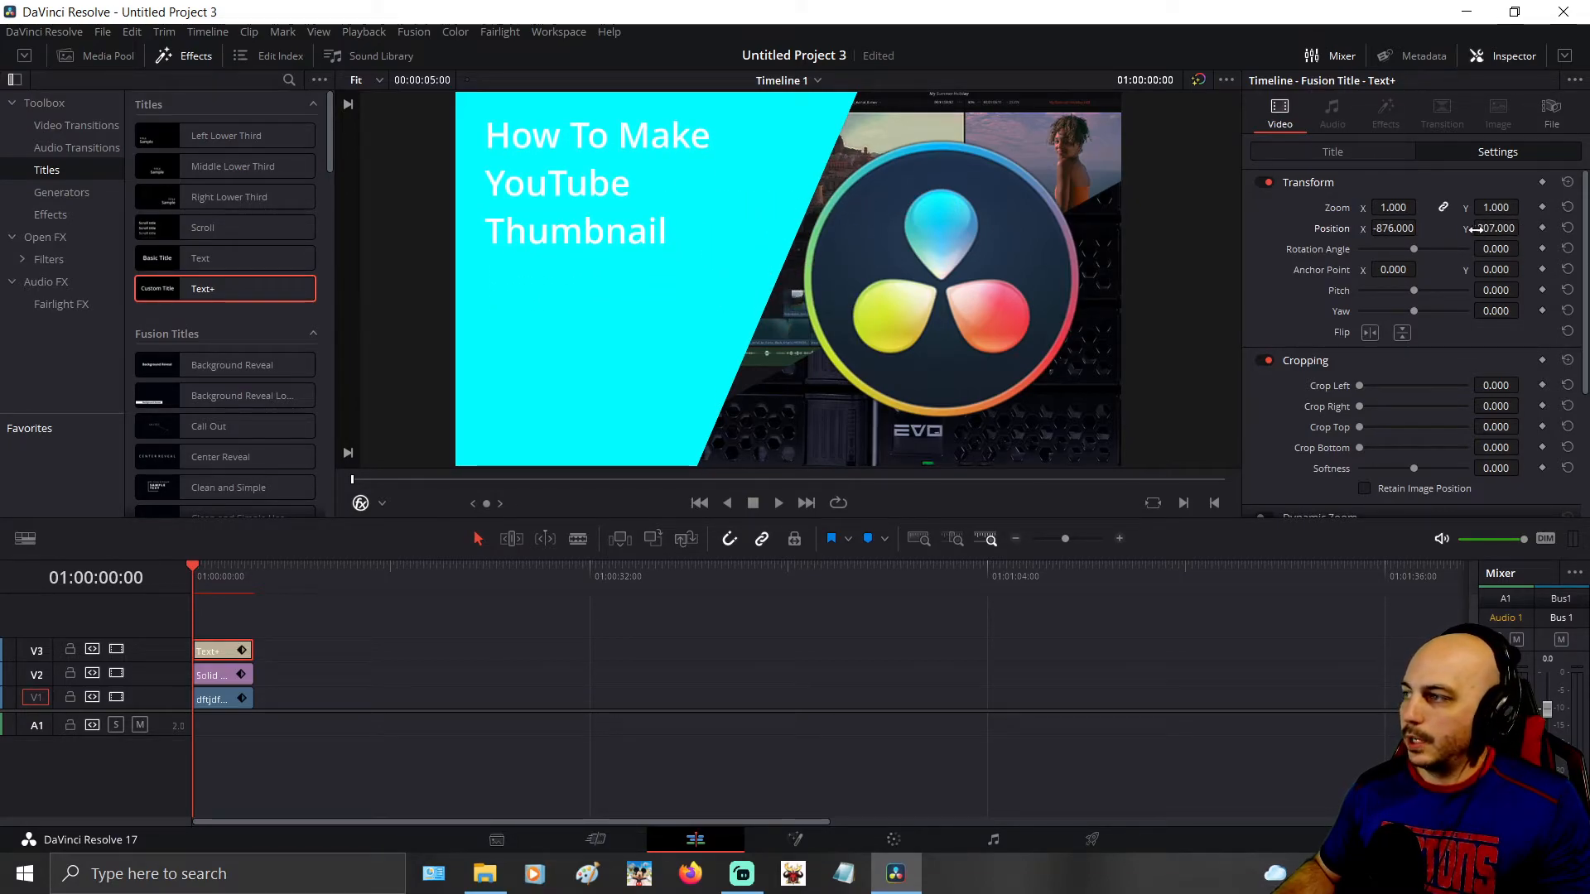
- Change the title's font to Orbitron Bold and reduce its size to about 0.0821
left_click(1385, 154)
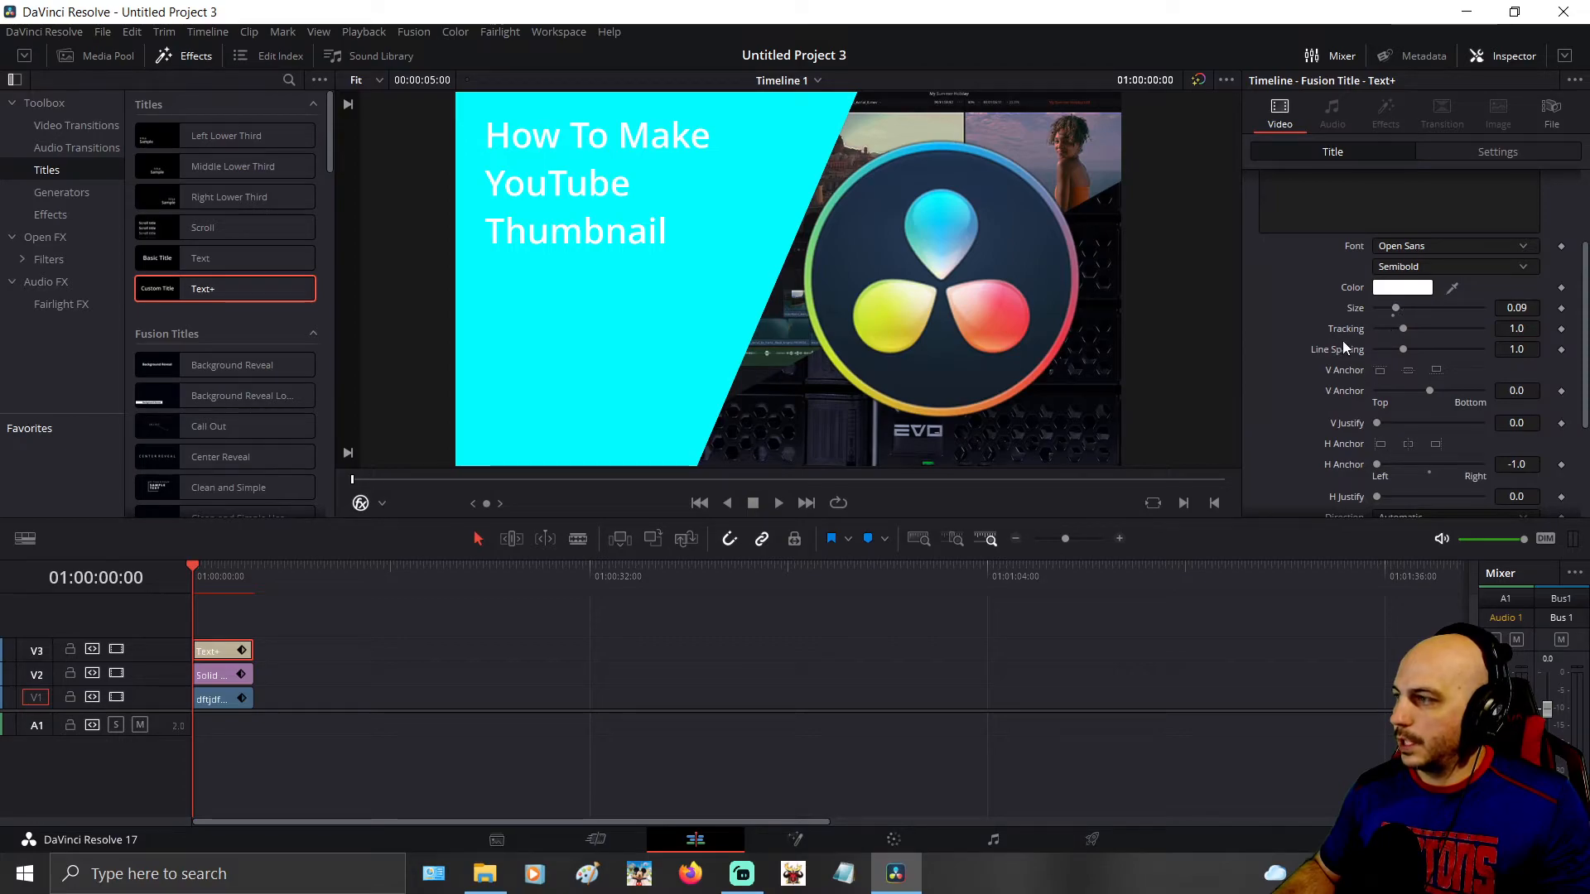
scroll(1422, 247, "up", 2)
left_click(1428, 247)
left_click(1432, 313)
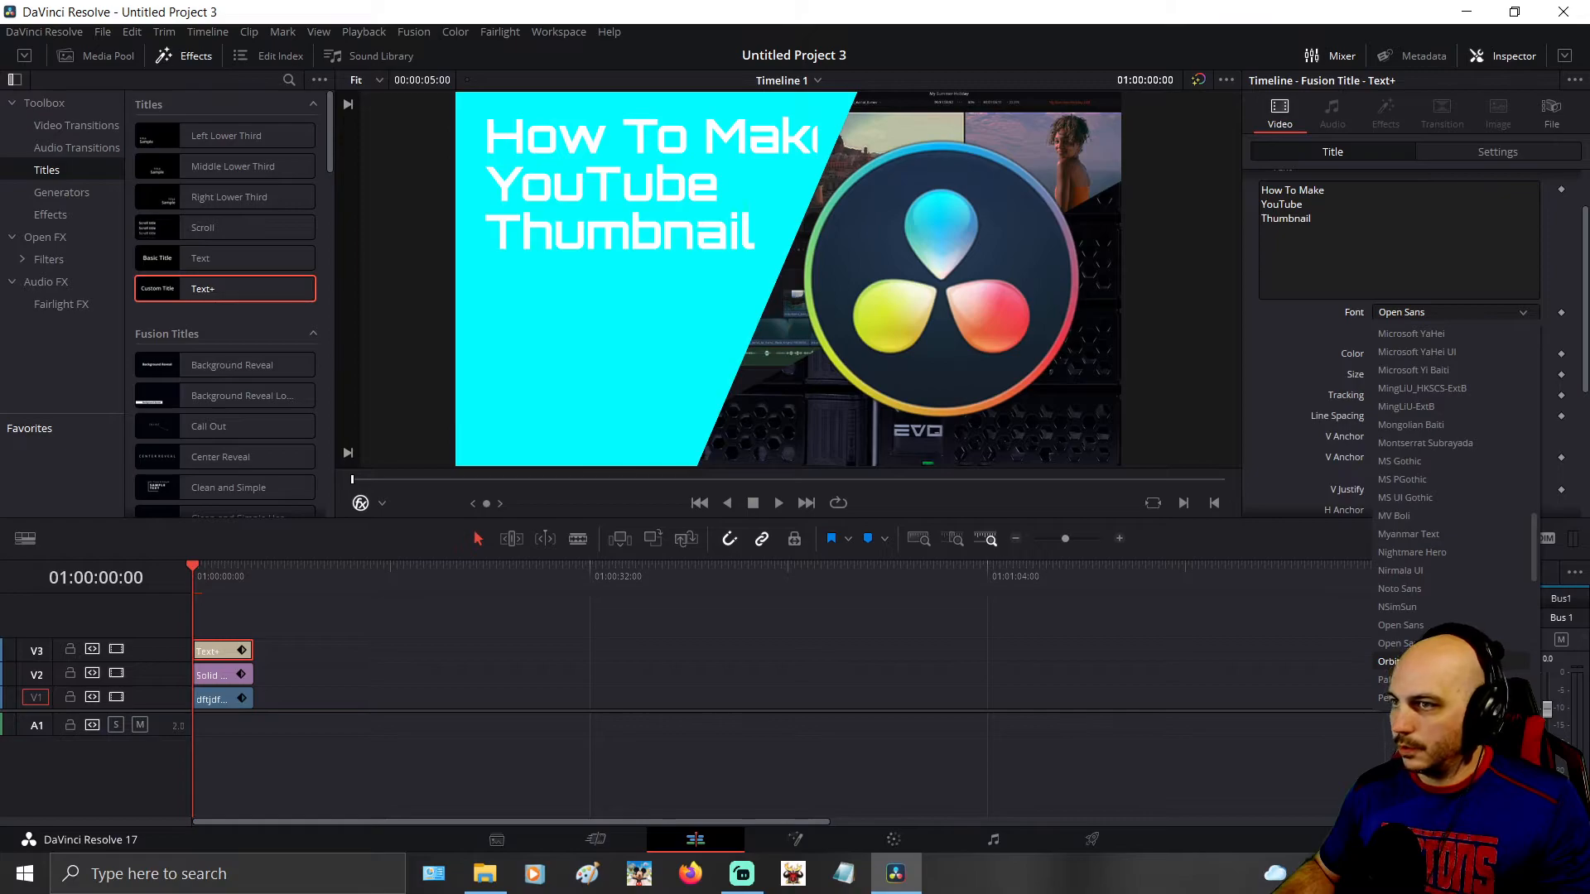
left_click(1416, 660)
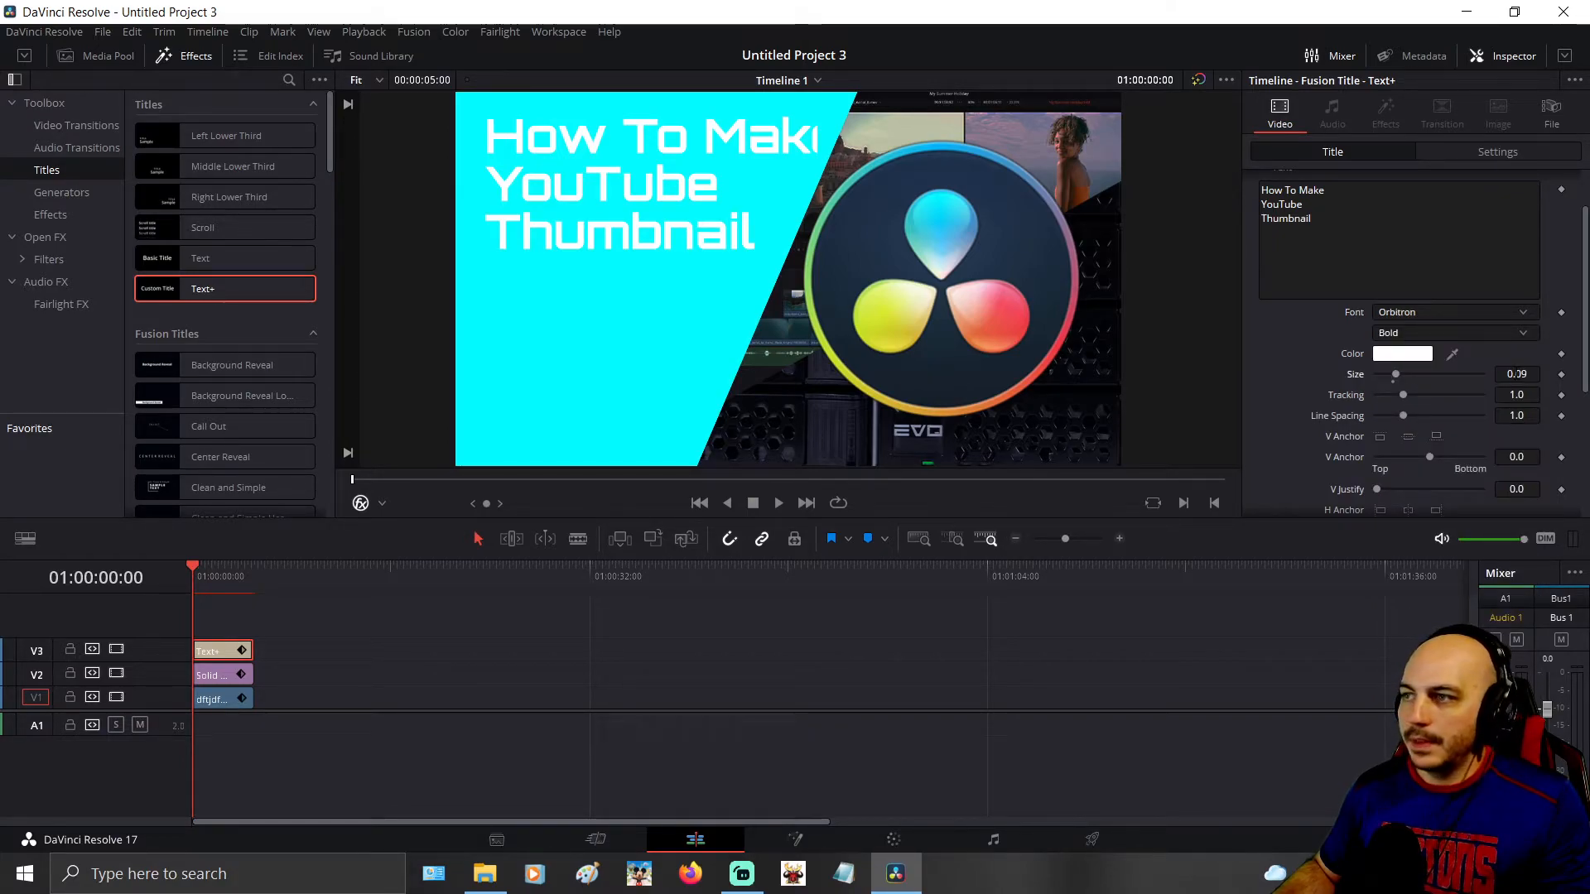
left_click_drag(1514, 373, 1444, 374)
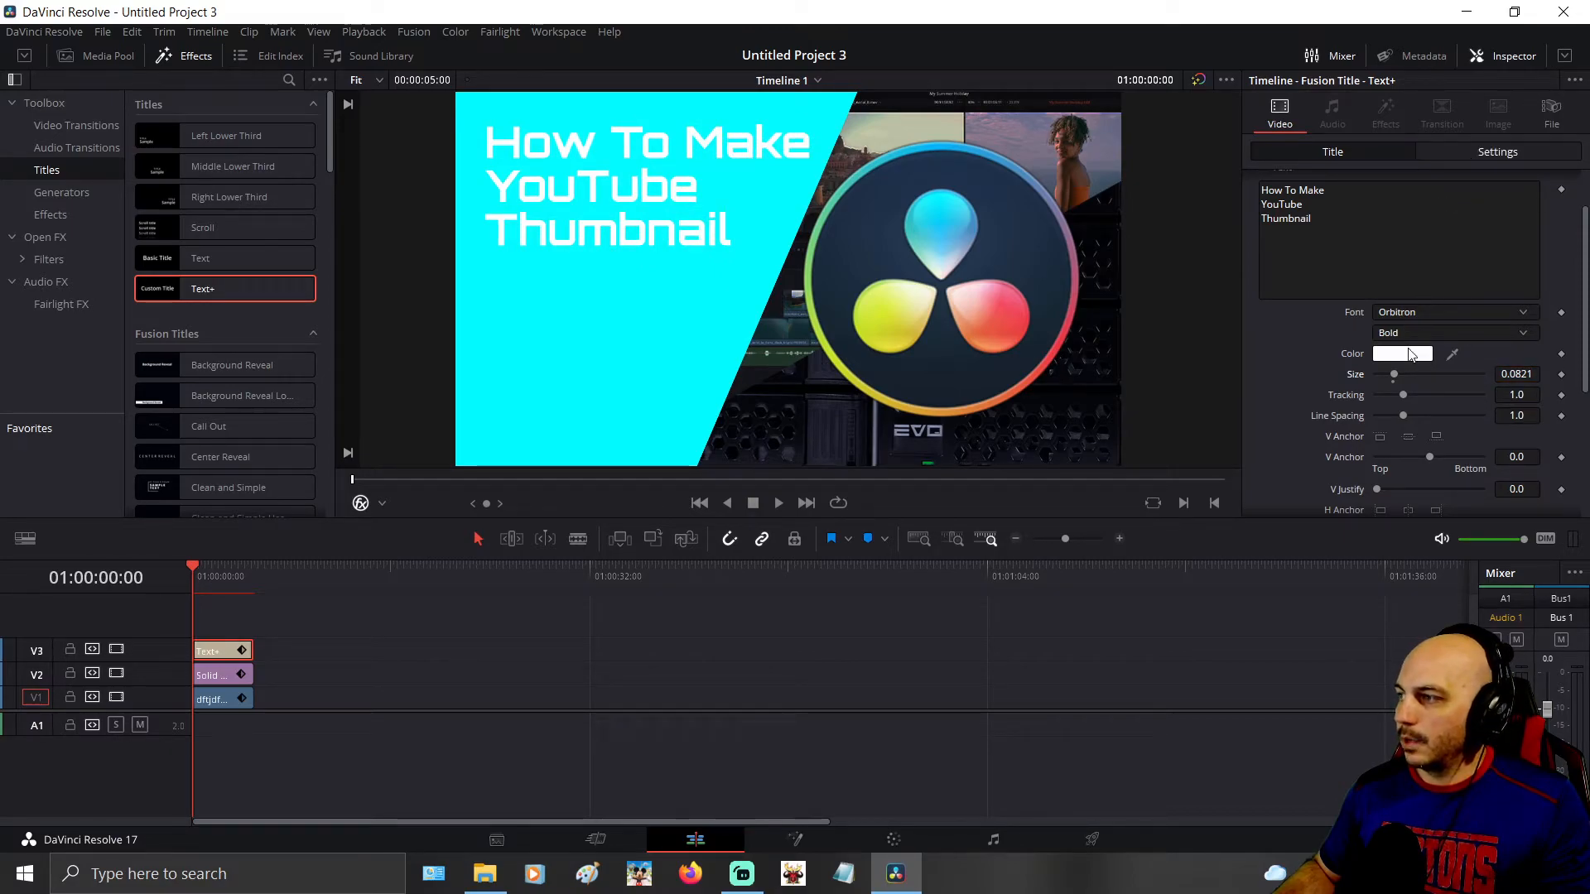
- Set the title's text color to light pink (#ffaaff)
left_click(1410, 354)
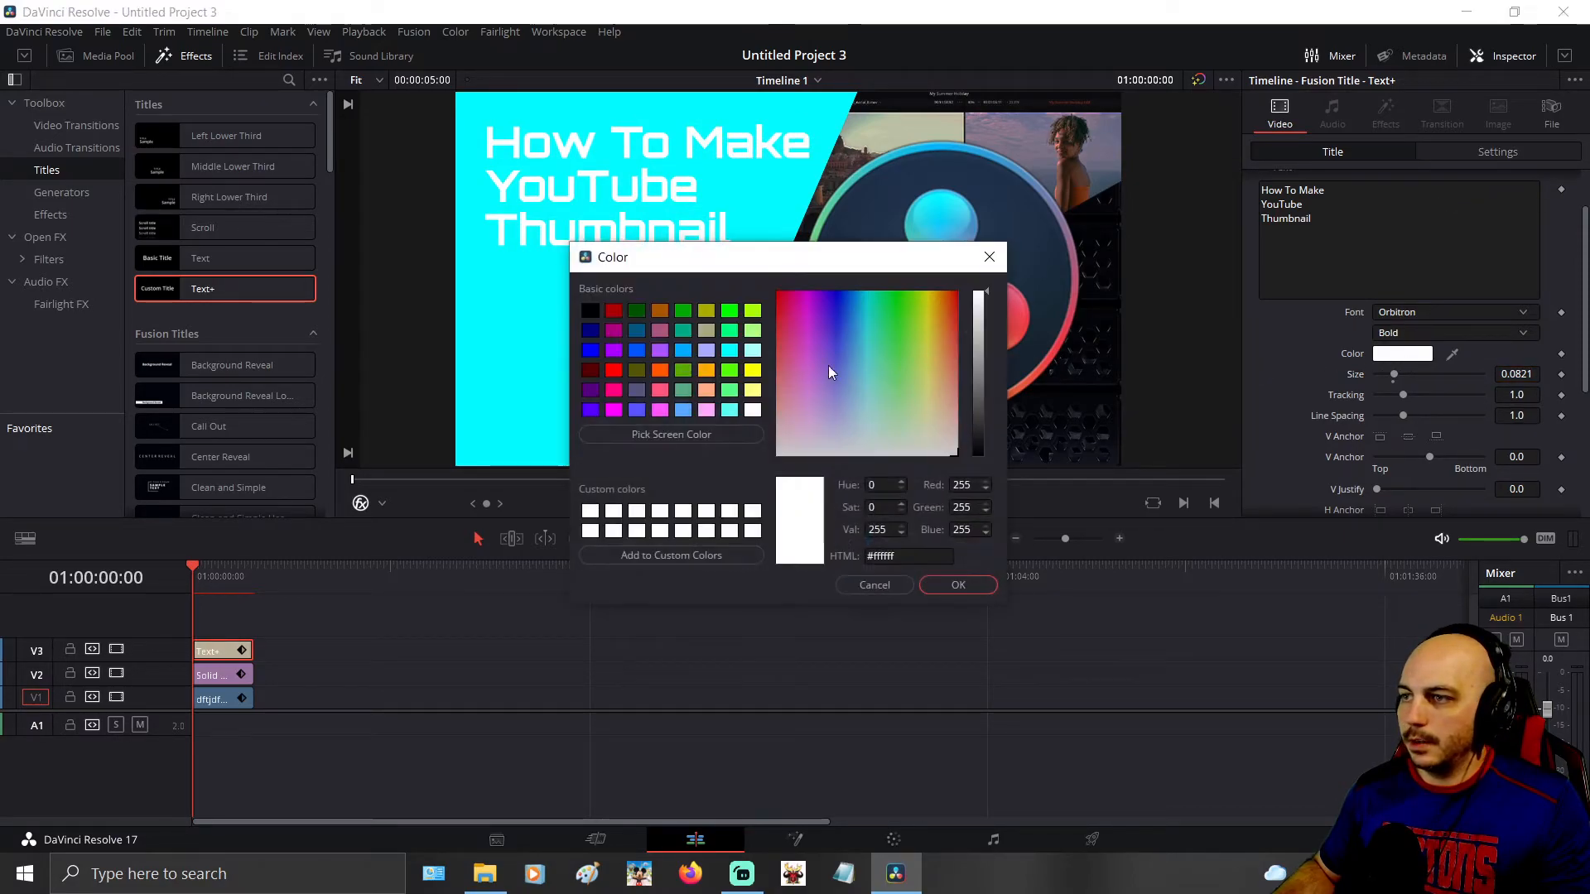
left_click(703, 412)
left_click(969, 586)
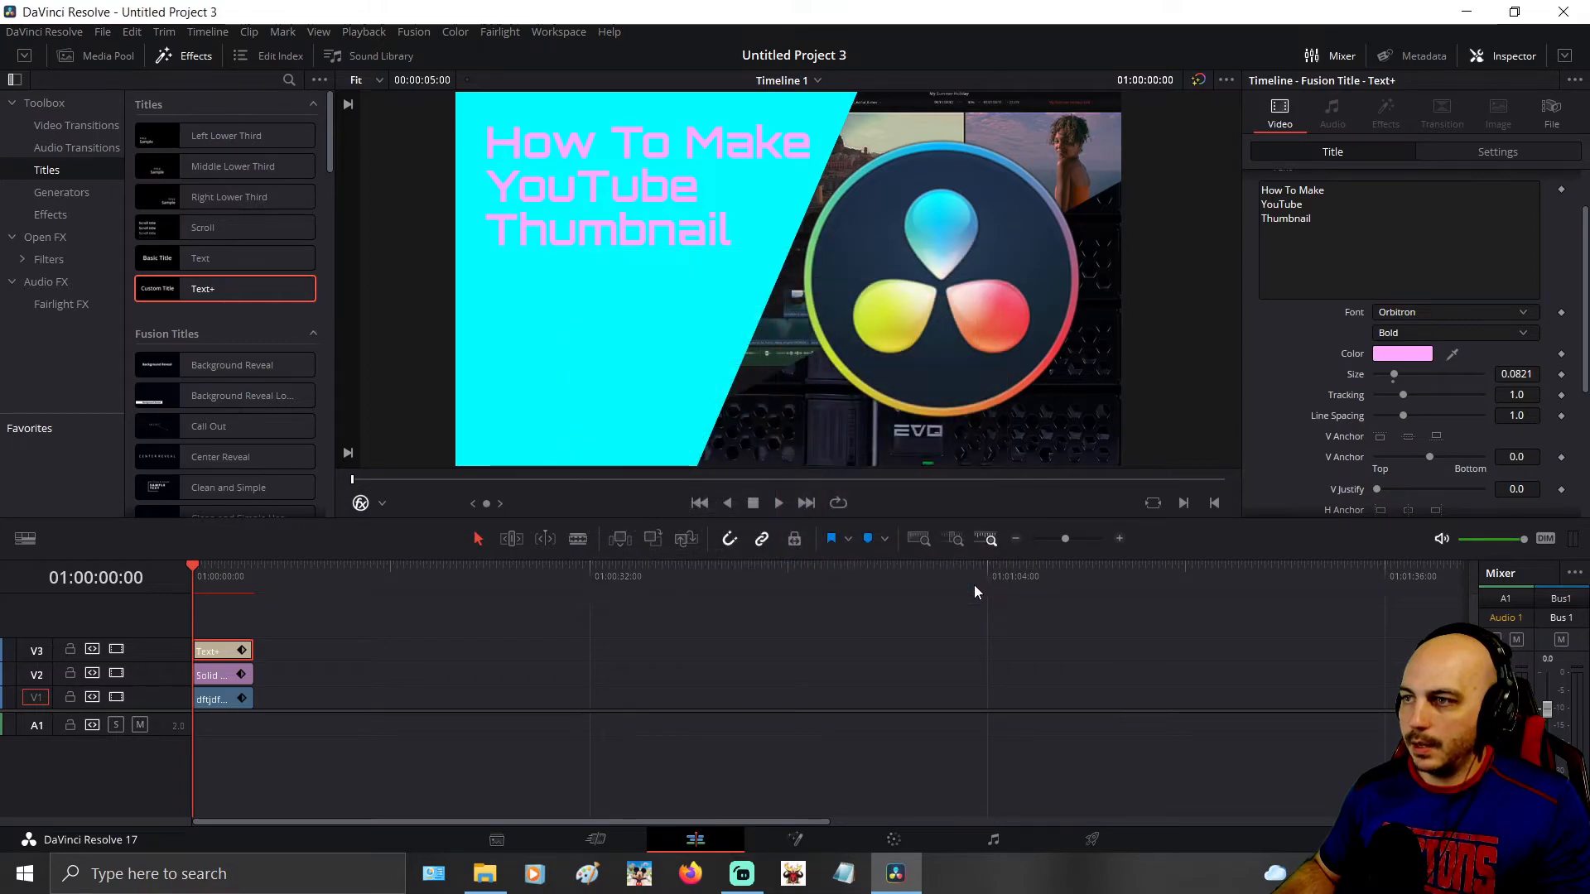
- Set the title's text color to magenta (#ff00ff)
left_click(1396, 356)
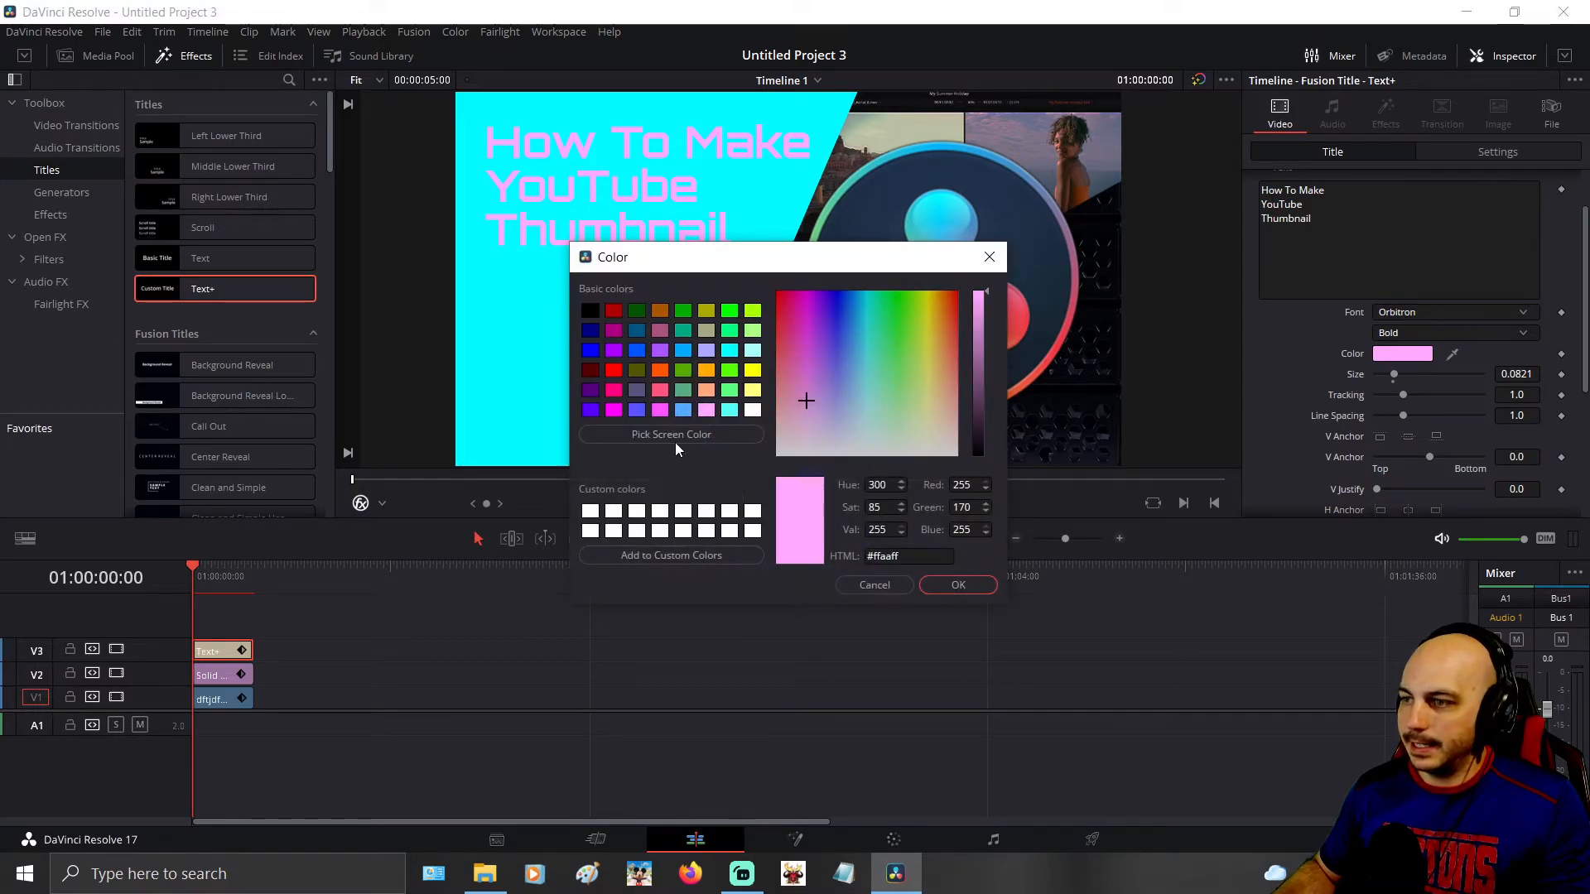
left_click(614, 409)
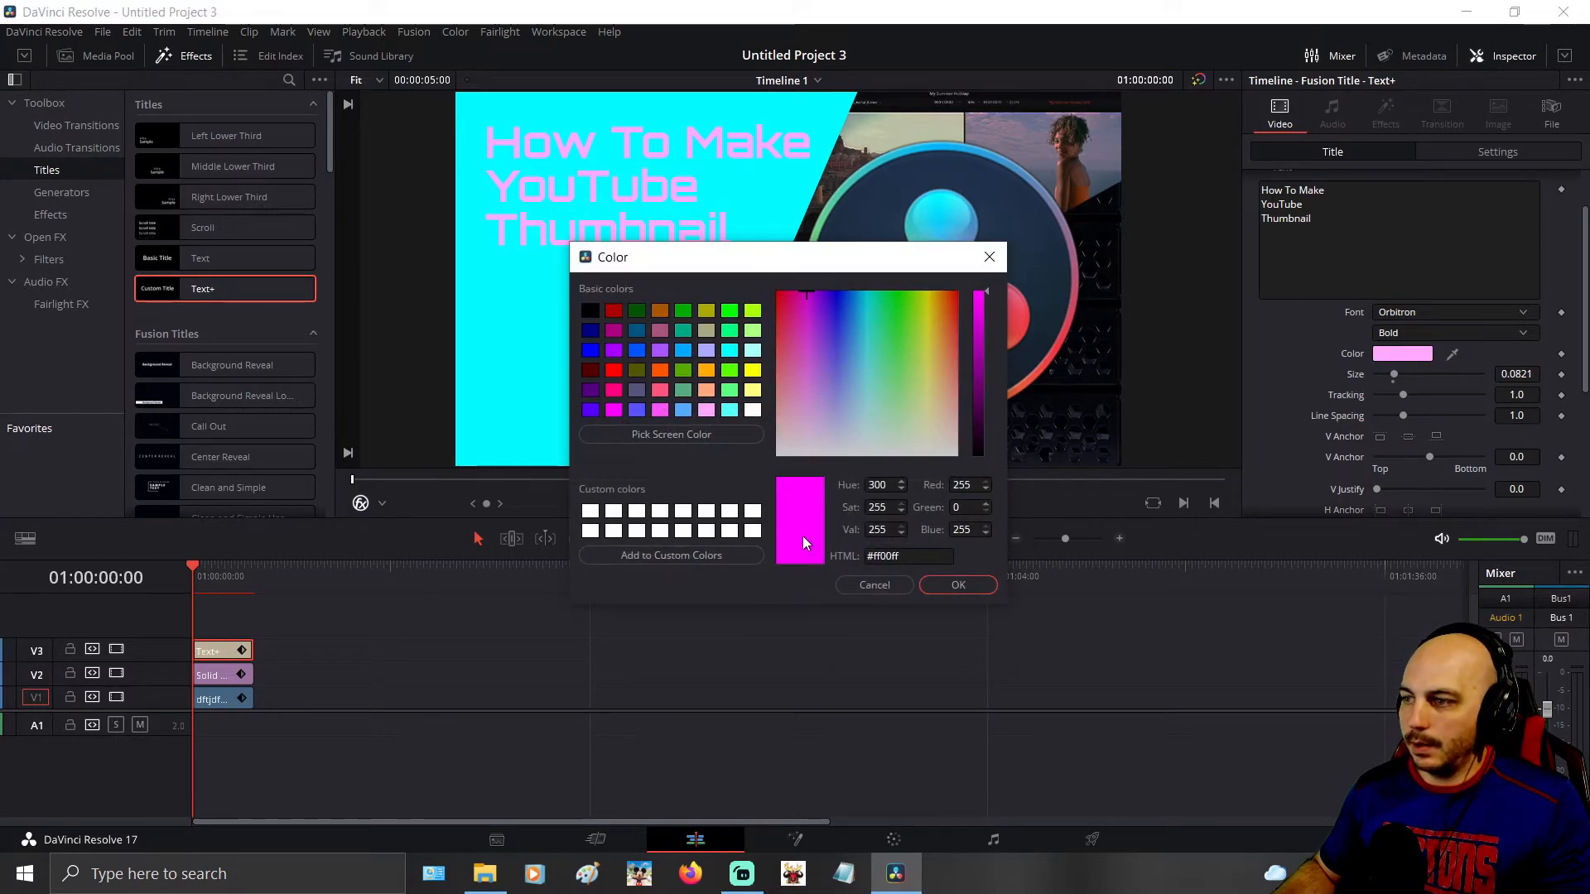
left_click(954, 586)
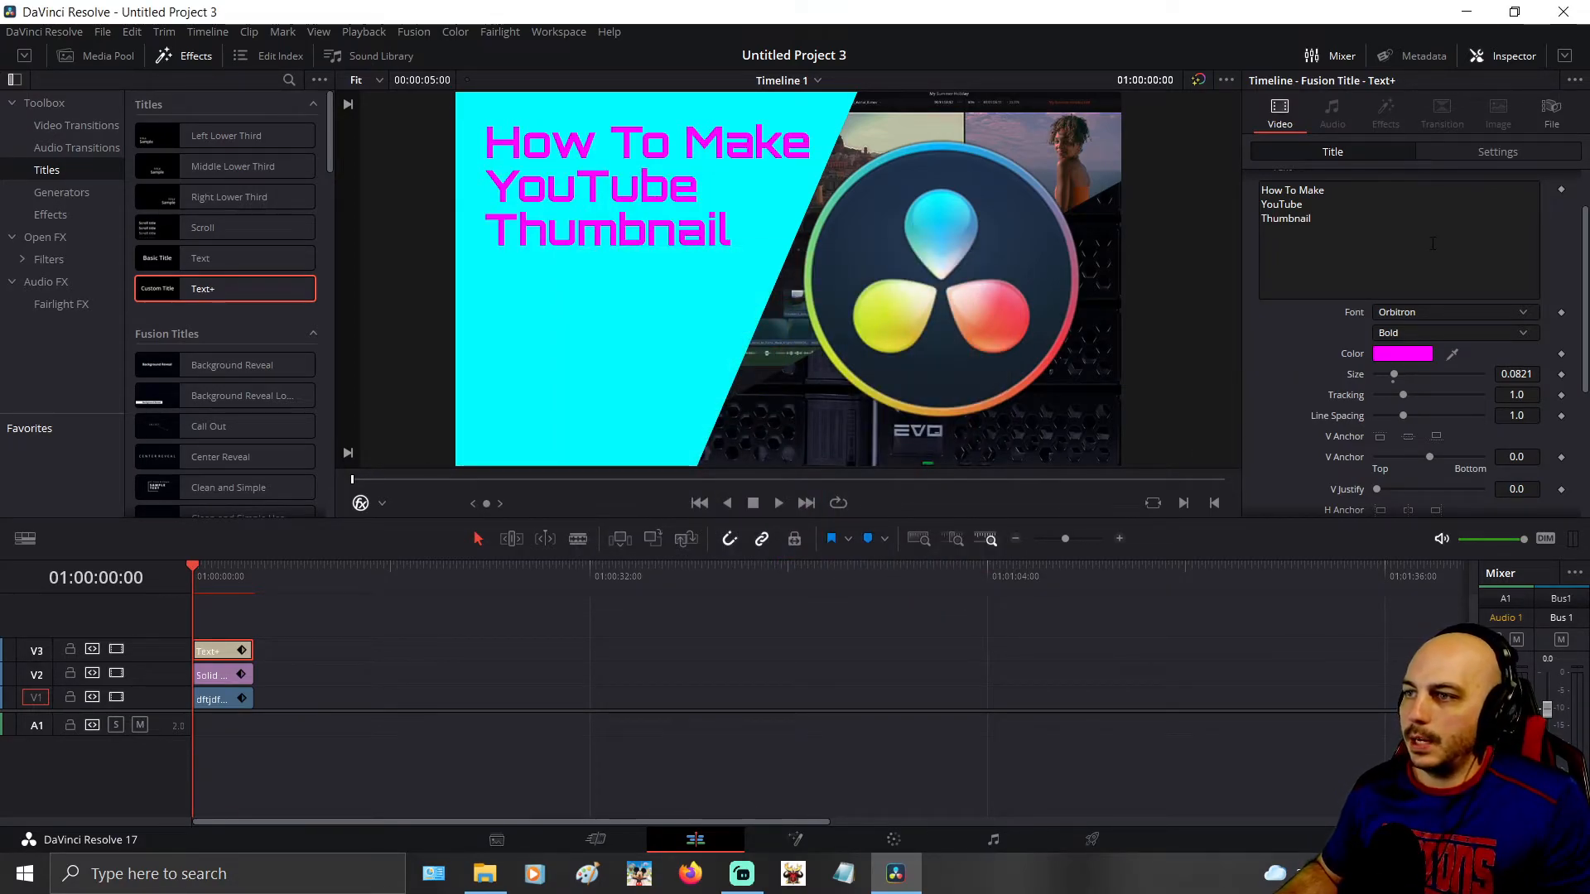
- Scale the title to a zoom of about 1.060 and shift its X position to about -909
left_click(1497, 151)
mouse_move(1400, 227)
left_mouse_down()
mouse_move(1393, 208)
mouse_move(1391, 228)
mouse_move(1415, 228)
left_mouse_up()
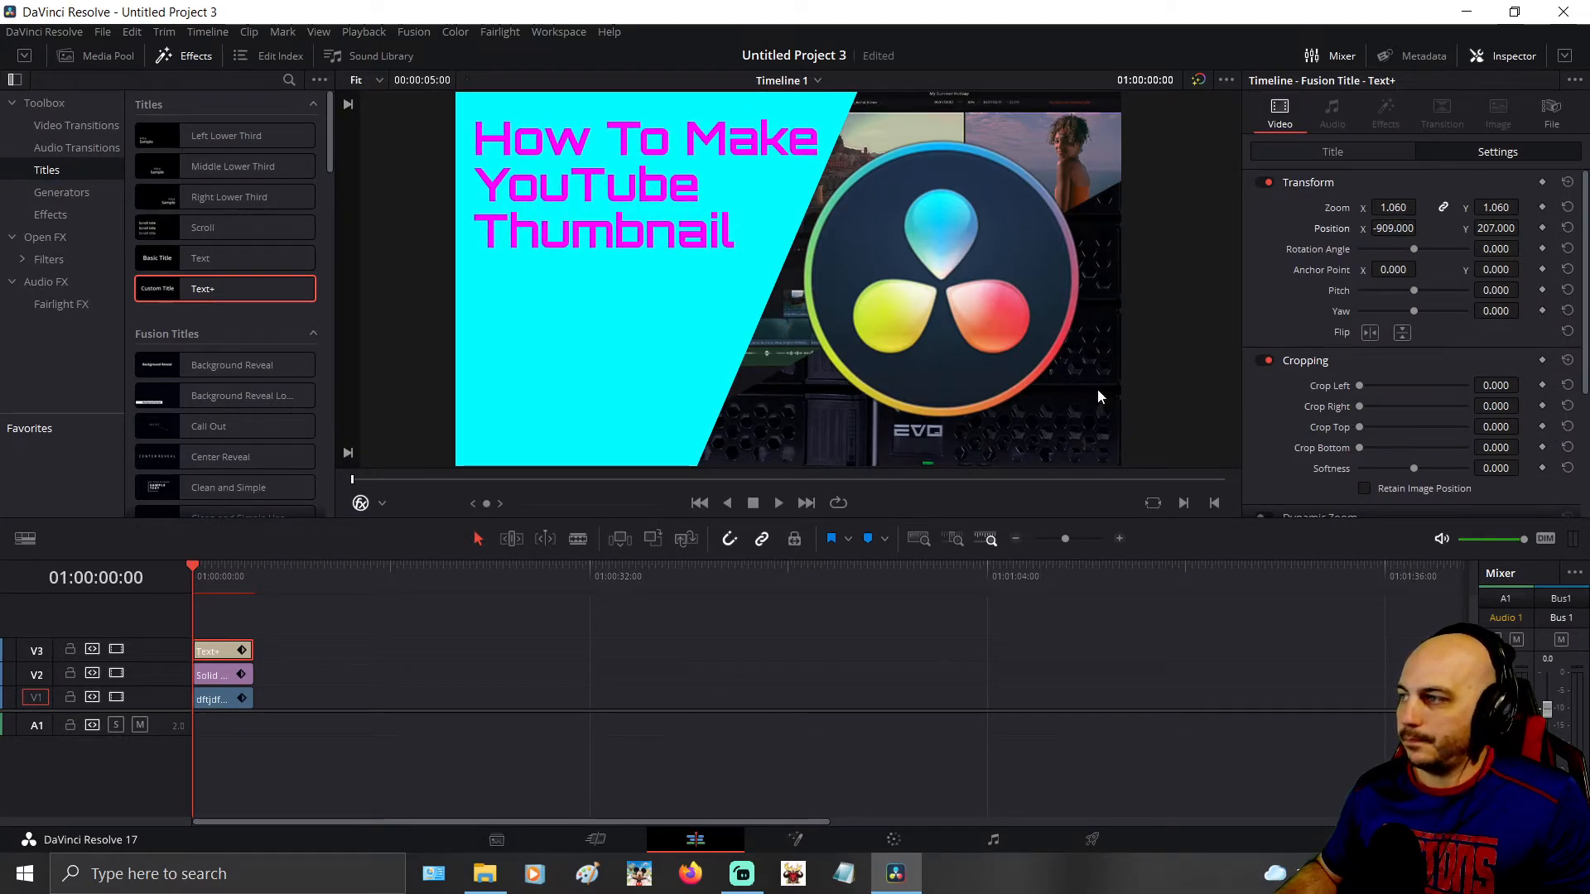
- Add a second Text+ title on a new video track above the first title and set its text to "In Seconds"
left_click_drag(202, 289, 206, 628)
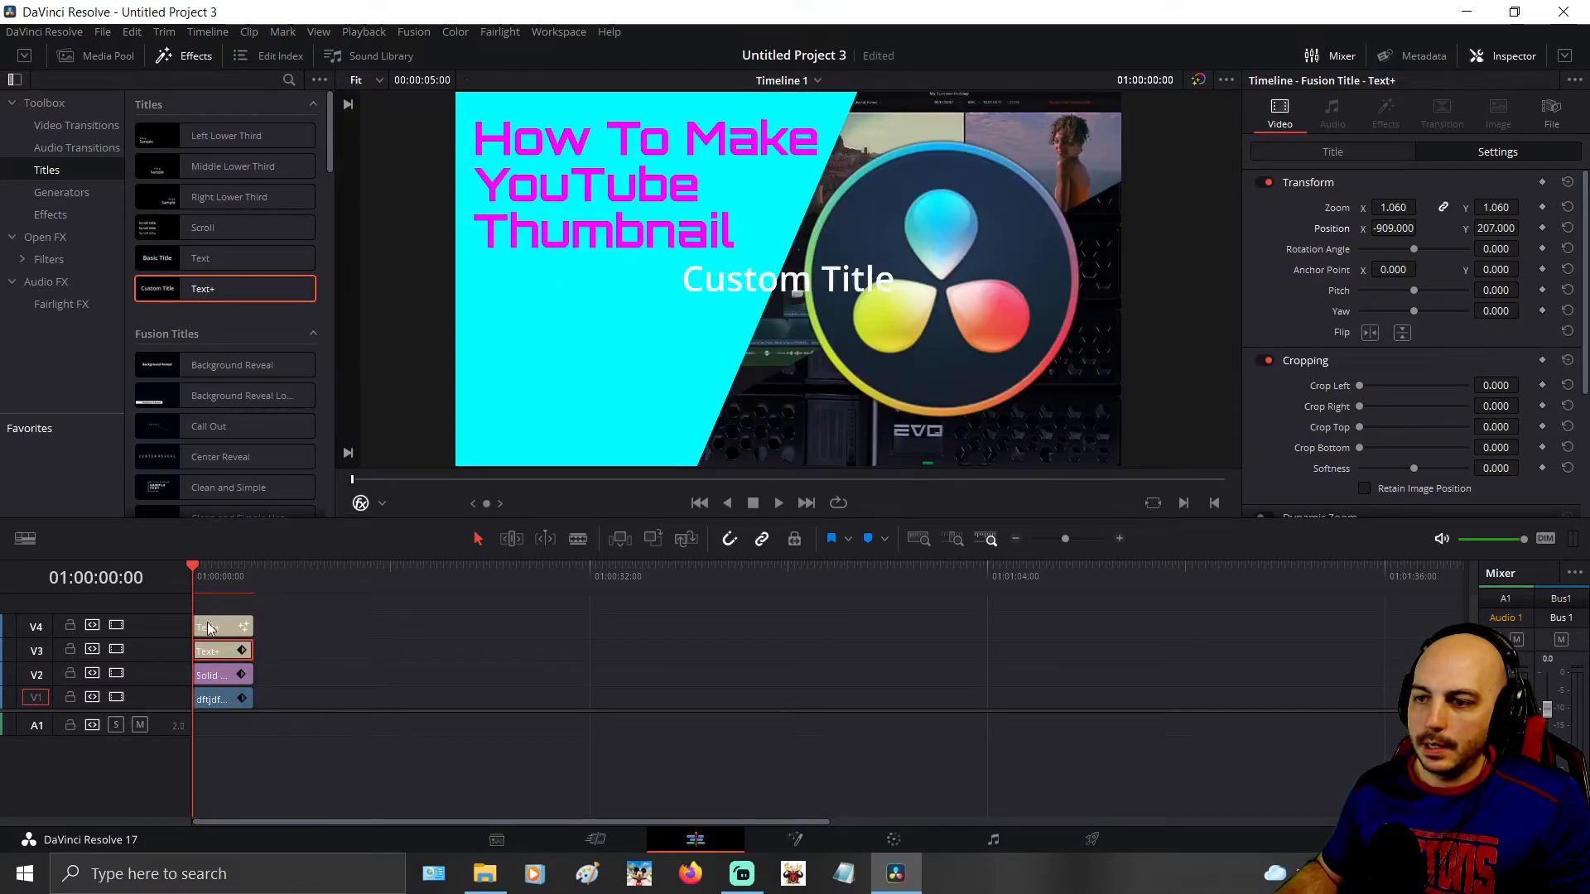
left_click(1333, 149)
left_click(1342, 195)
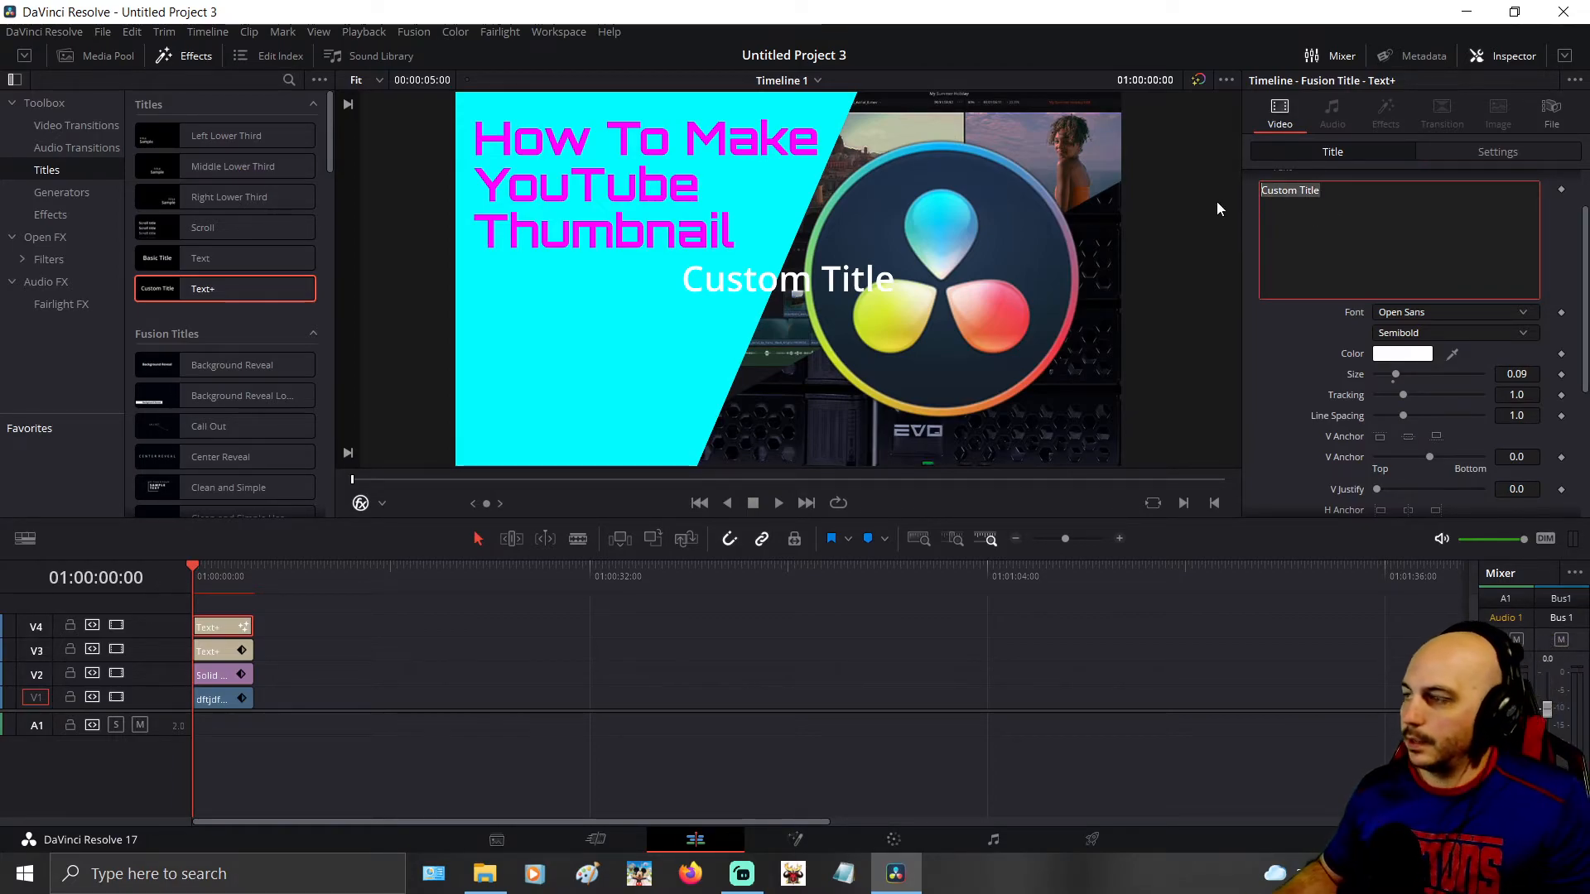
key("BackSpace")
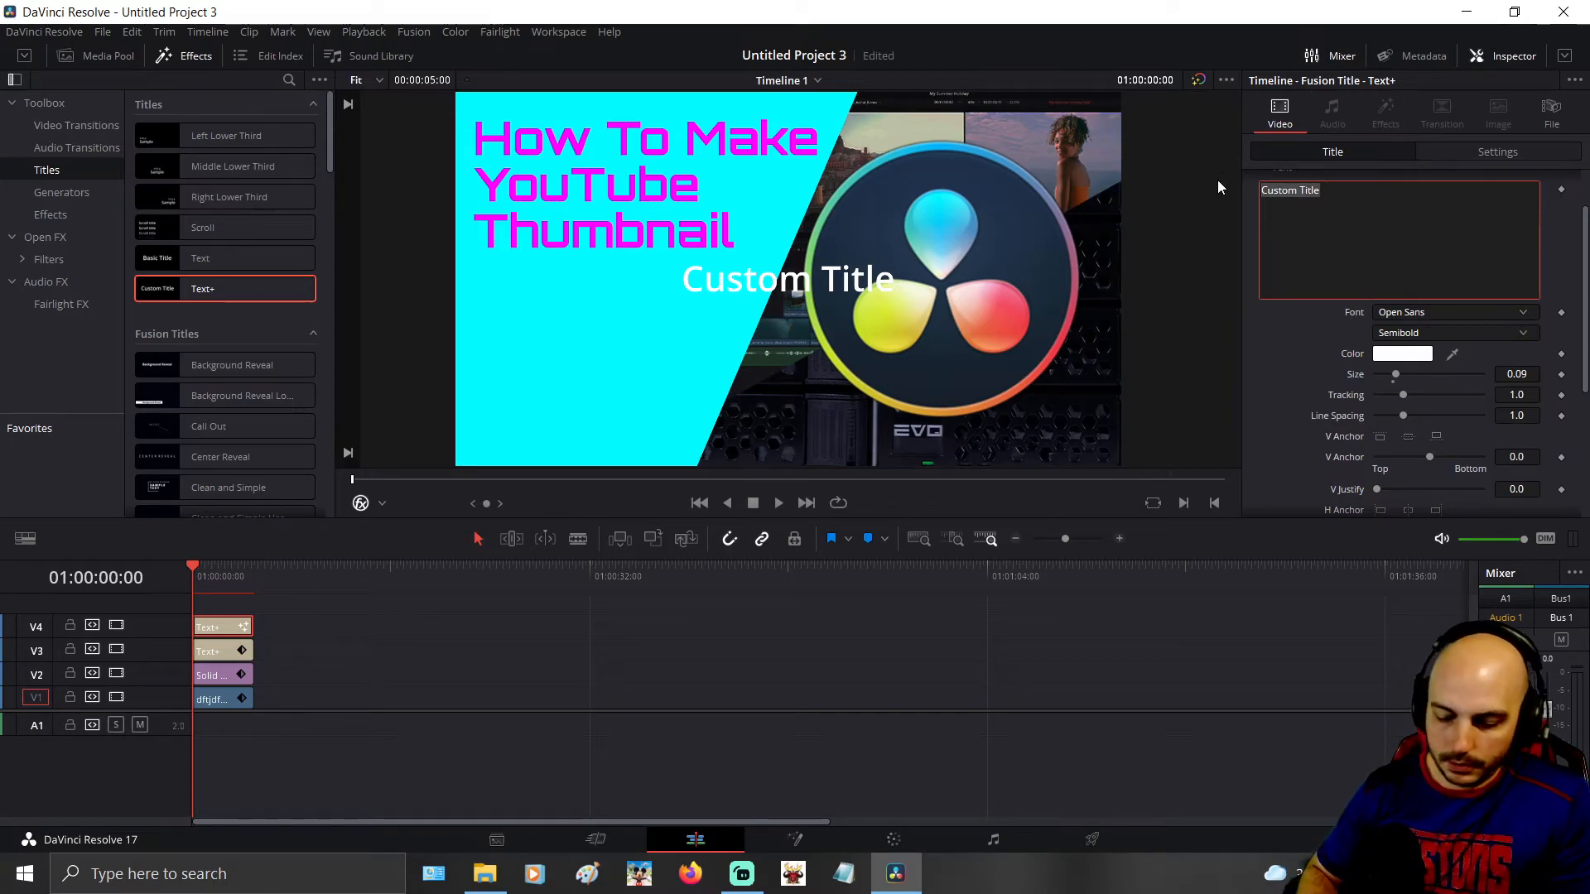
type("In Seconds")
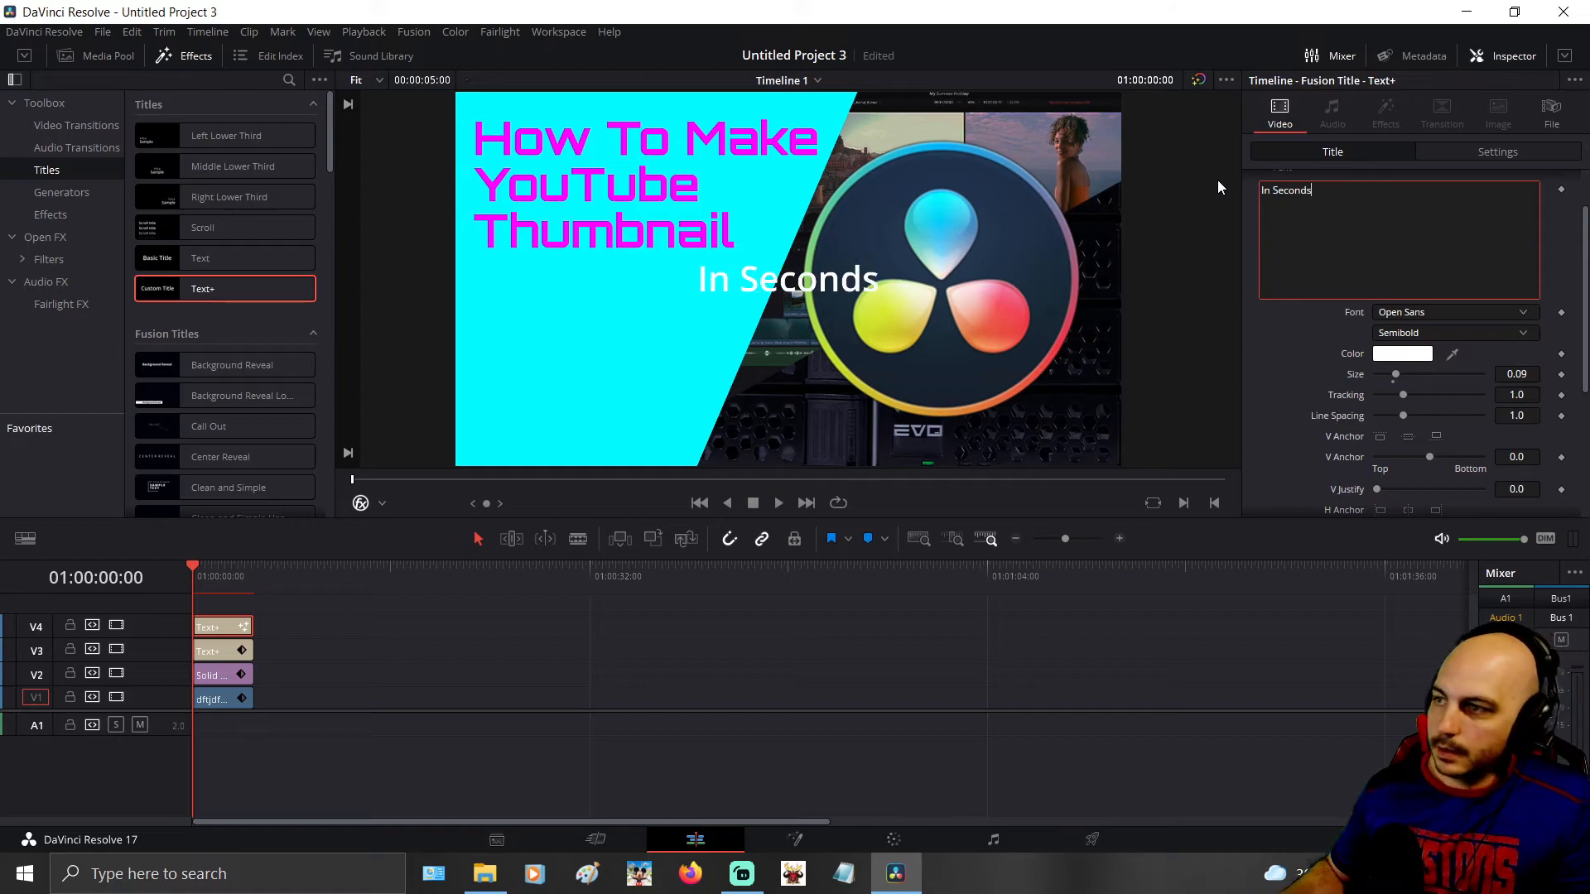
- Set the "In Seconds" title's color to black and its font to Russo One
left_click(1399, 356)
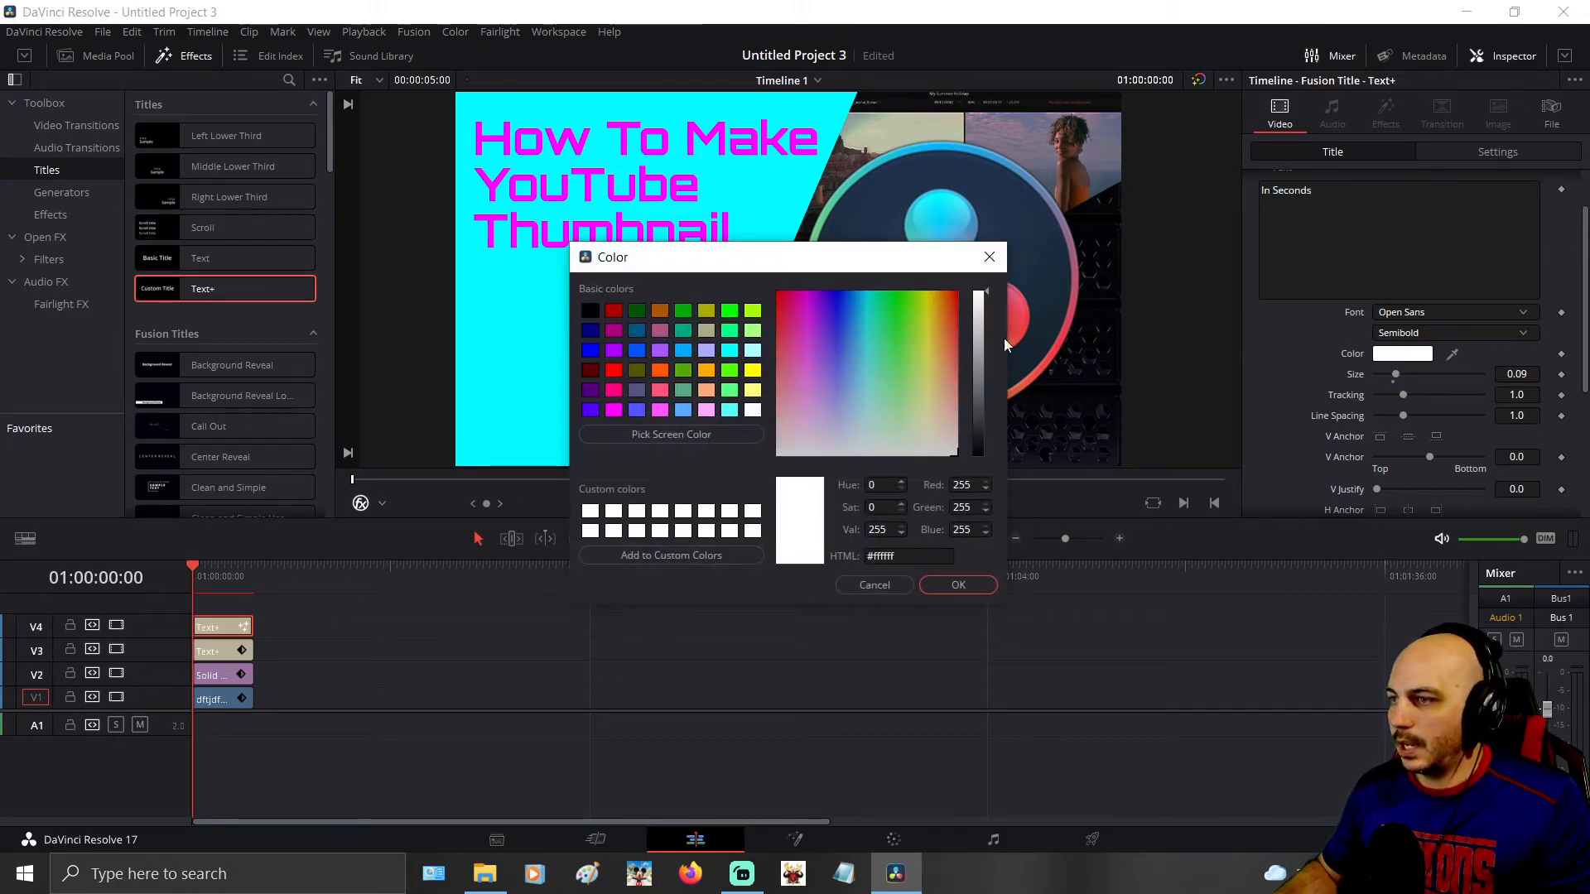
left_click(590, 310)
left_click(961, 586)
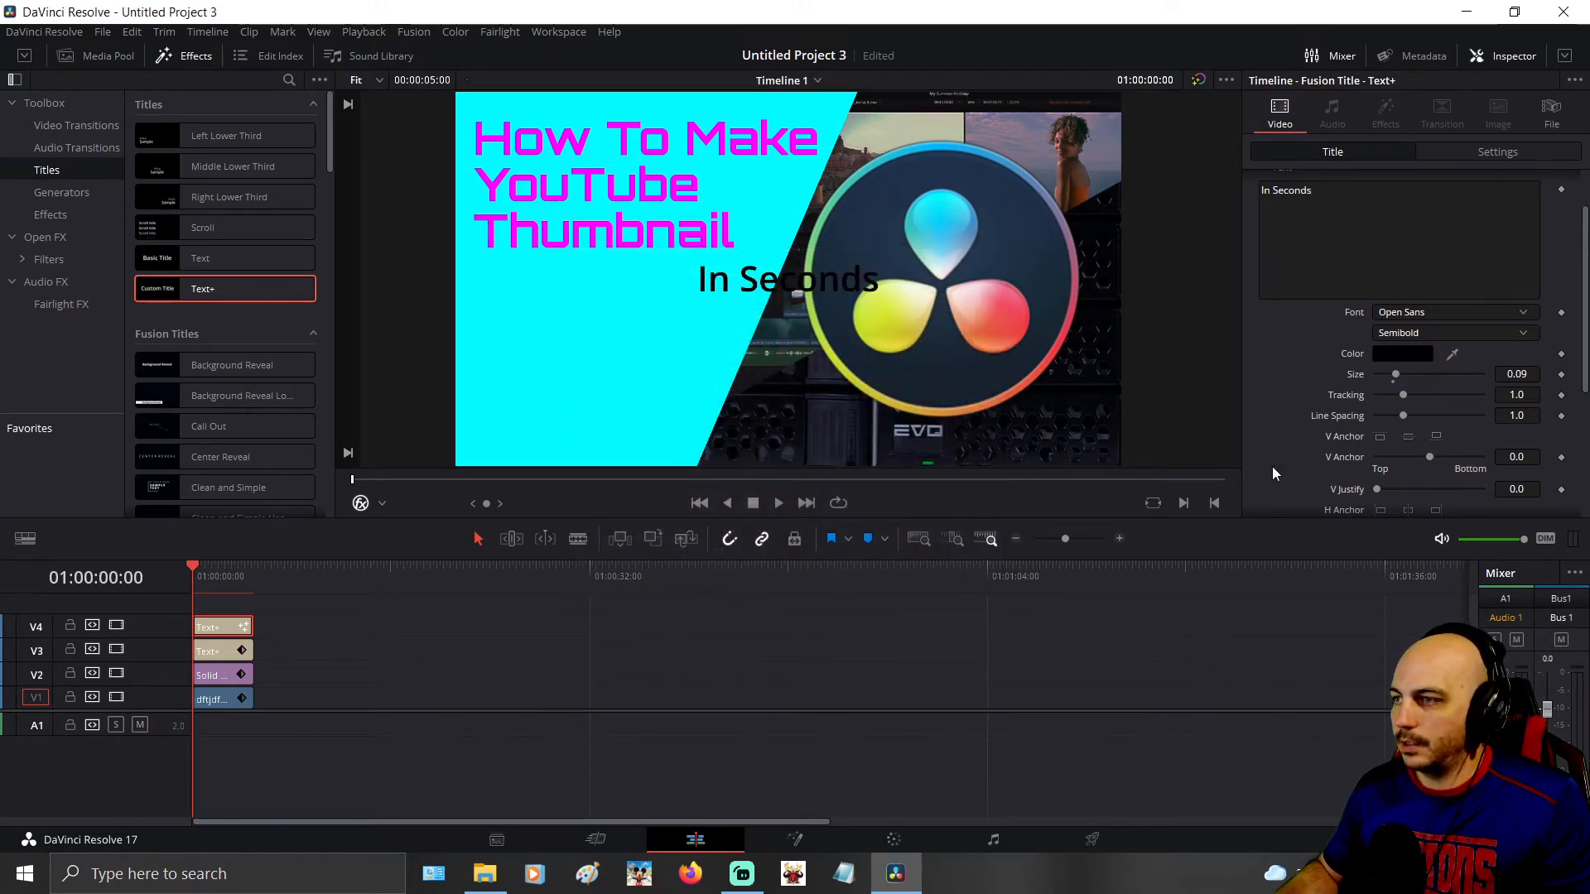
left_click(1444, 313)
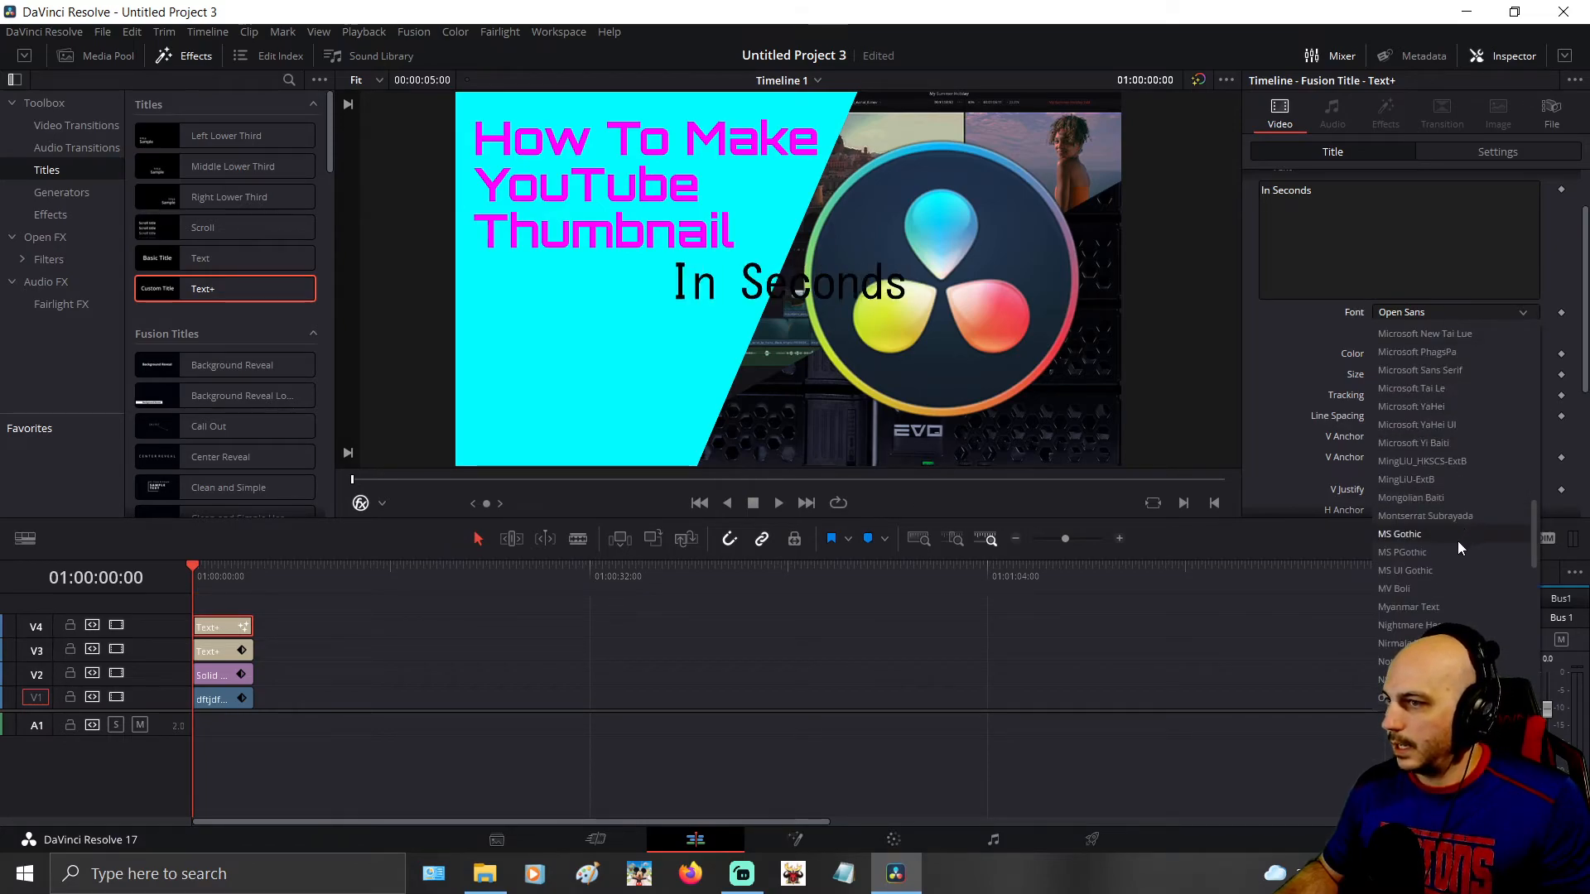
scroll(1443, 603, "down", 4)
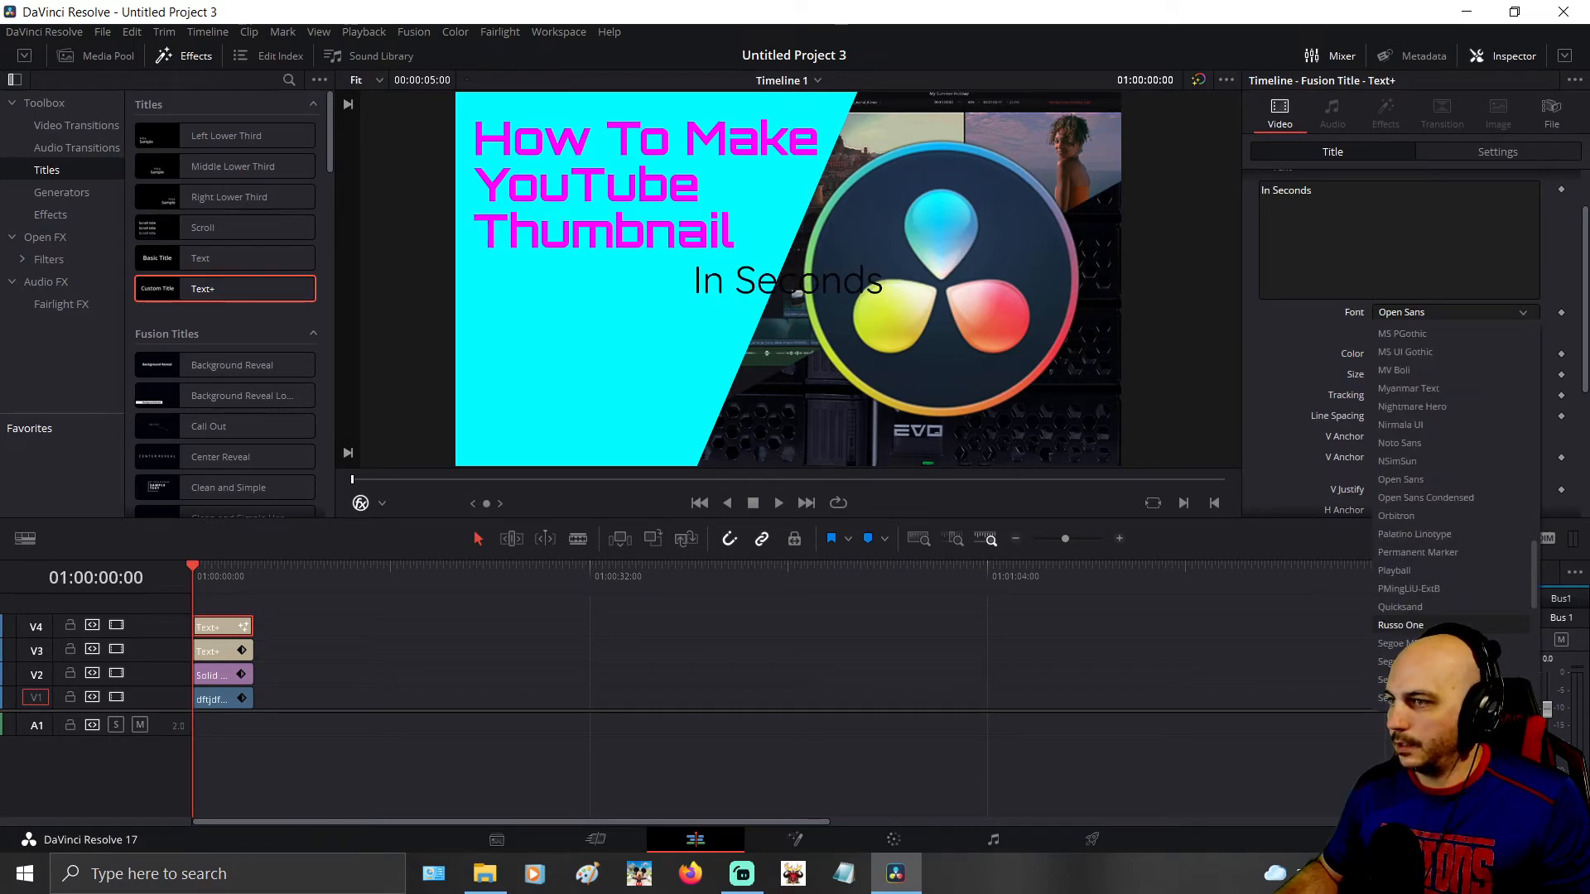
left_click(1408, 625)
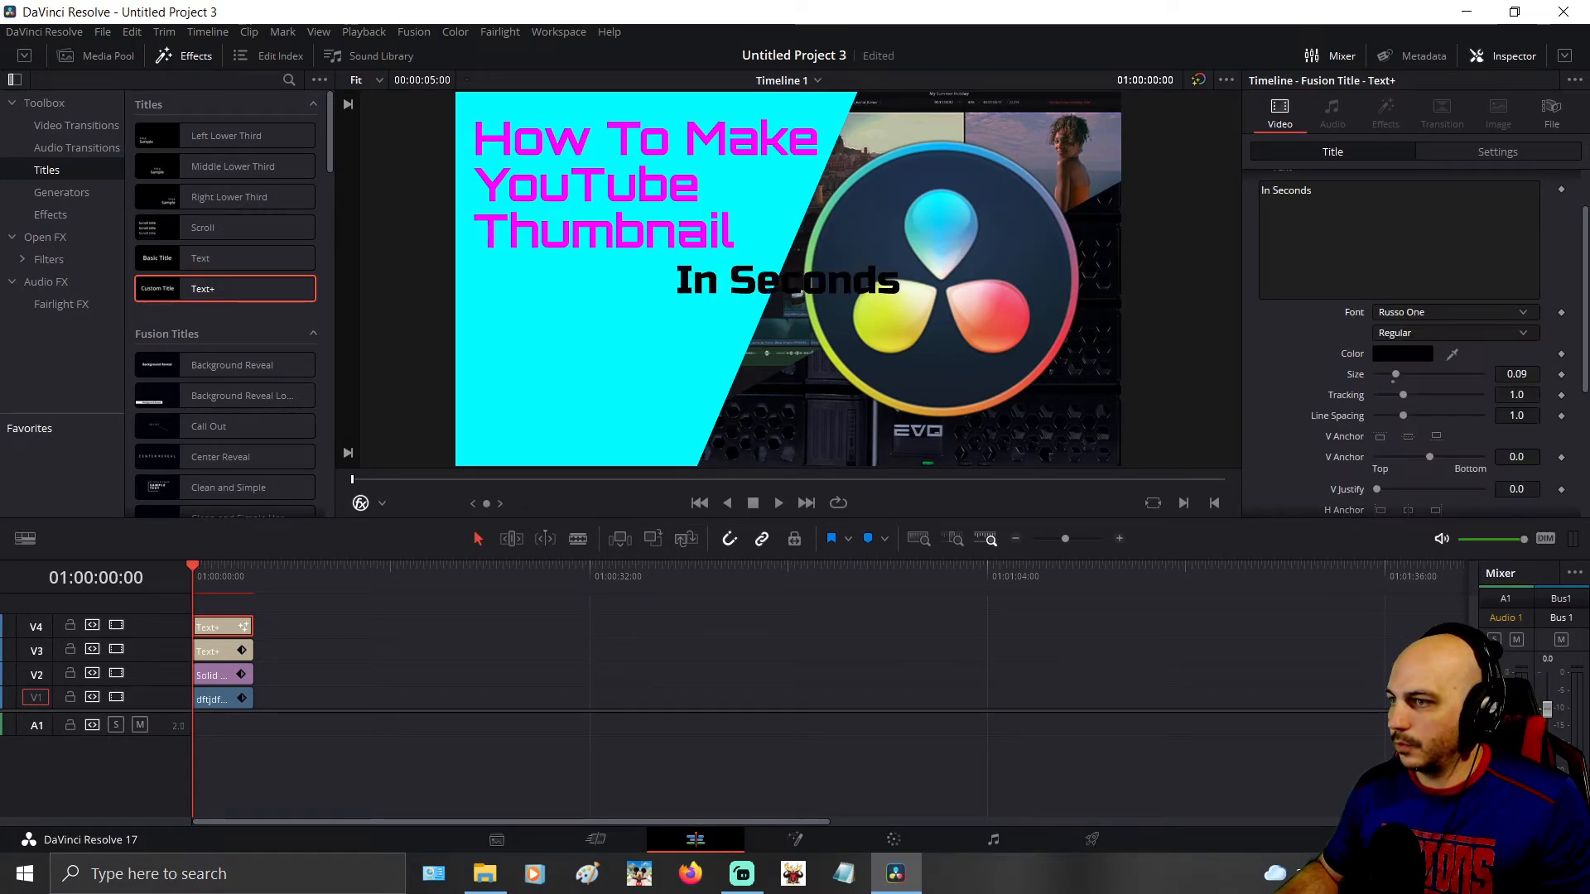
- Position the "In Seconds" title below the main title at about X -536, Y -148
left_click(1477, 158)
left_click_drag(1412, 230, 954, 231)
left_click_drag(1495, 228, 1424, 228)
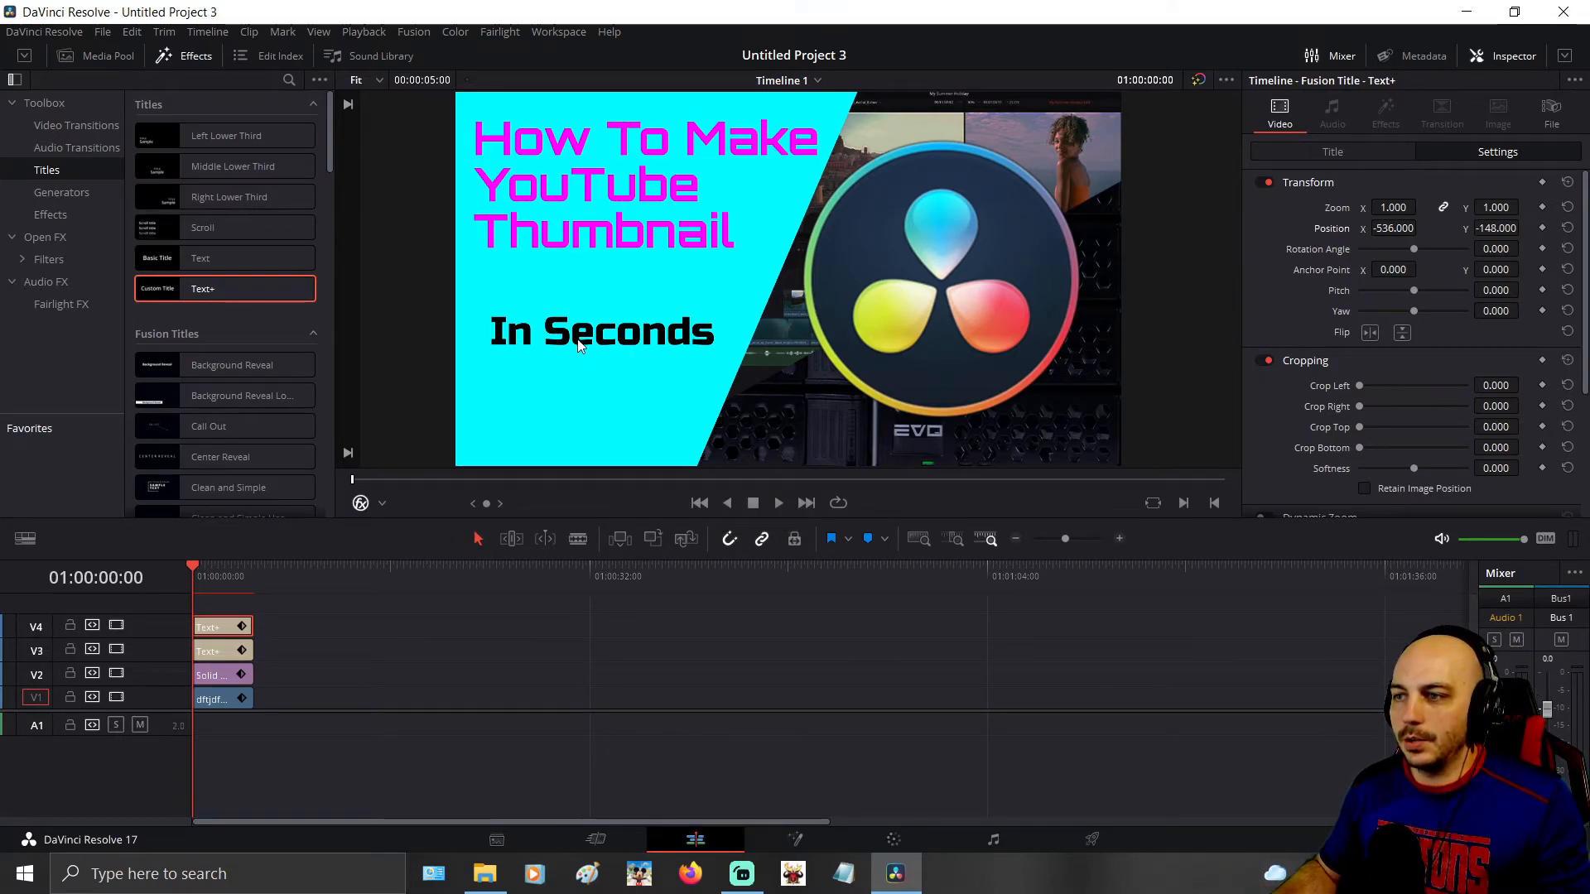
- Grab a still of the finished thumbnail frame on the Color page
left_click(898, 841)
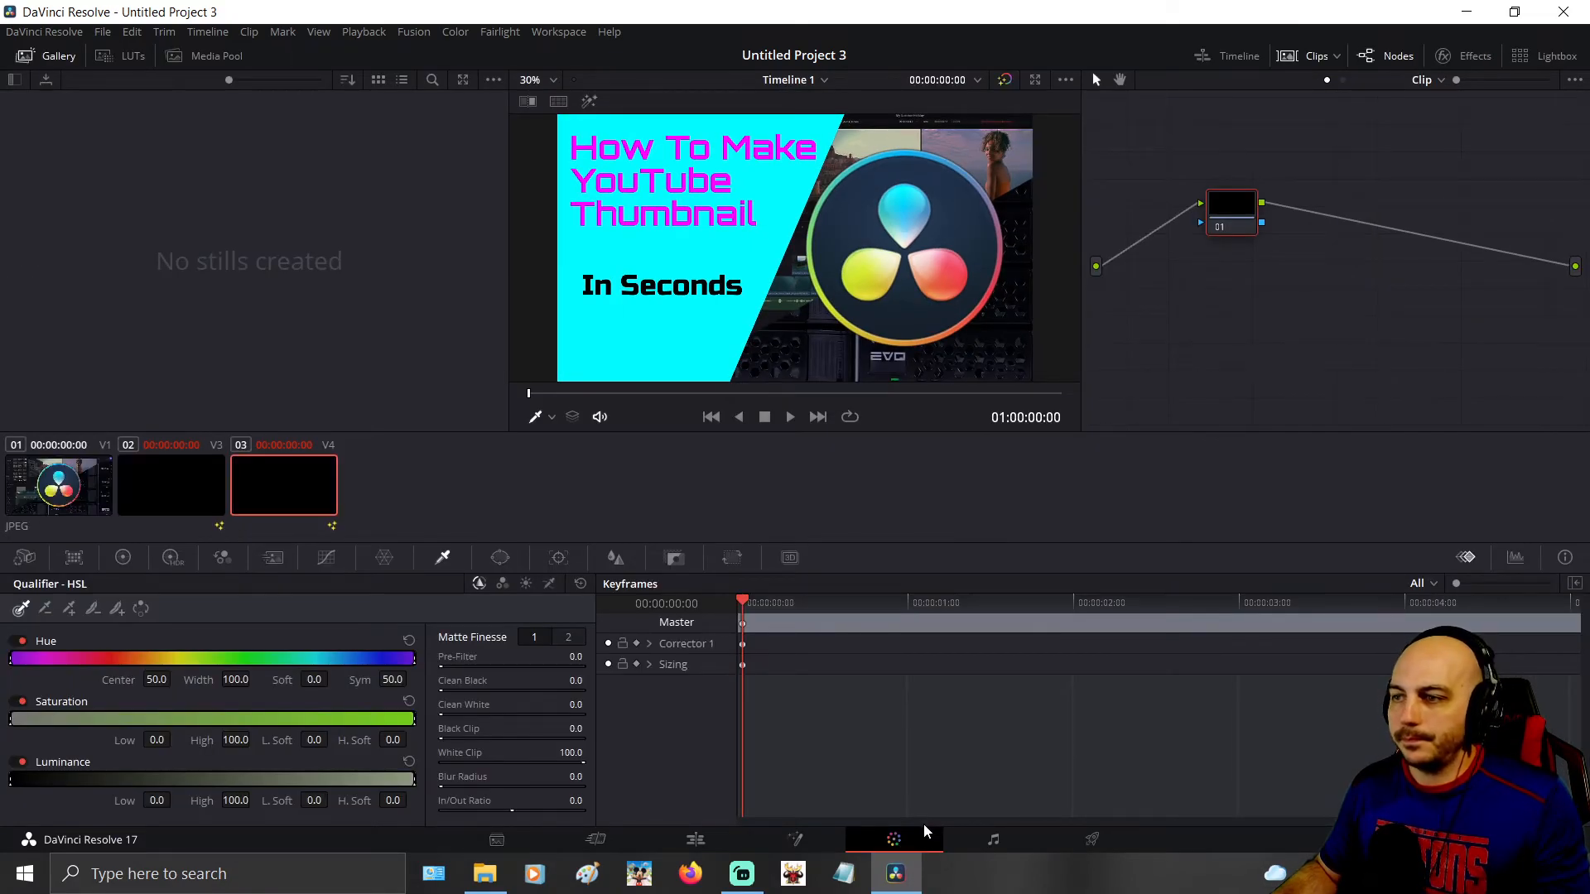
right_click(753, 273)
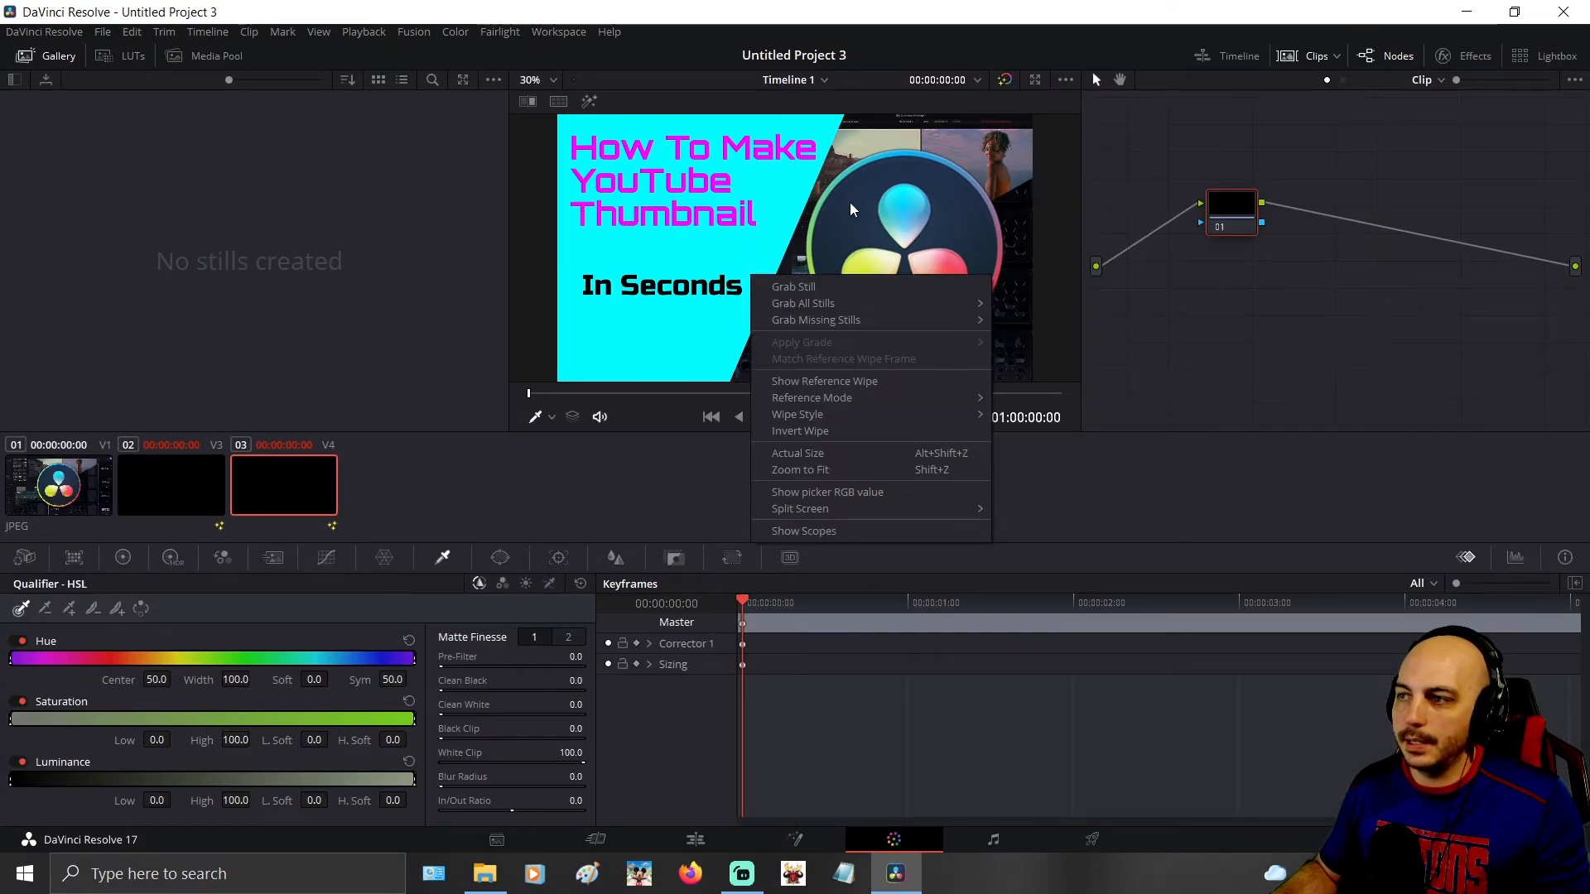
left_click(824, 290)
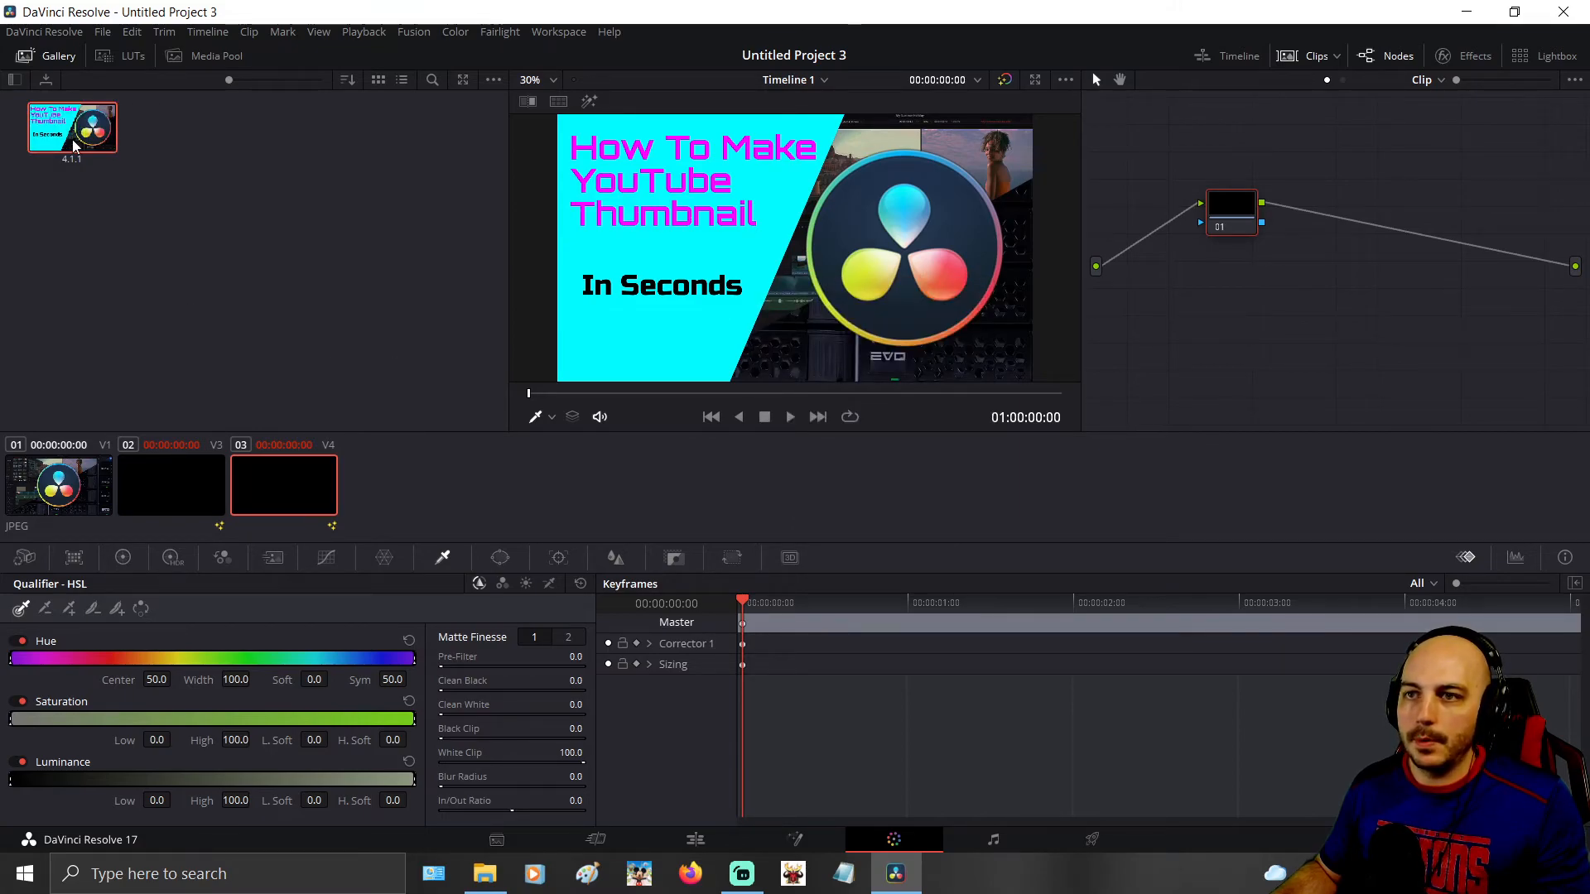
- Export the grabbed still to the Downloads folder as a JPEG file named "fghsdfghdf"
right_click(81, 141)
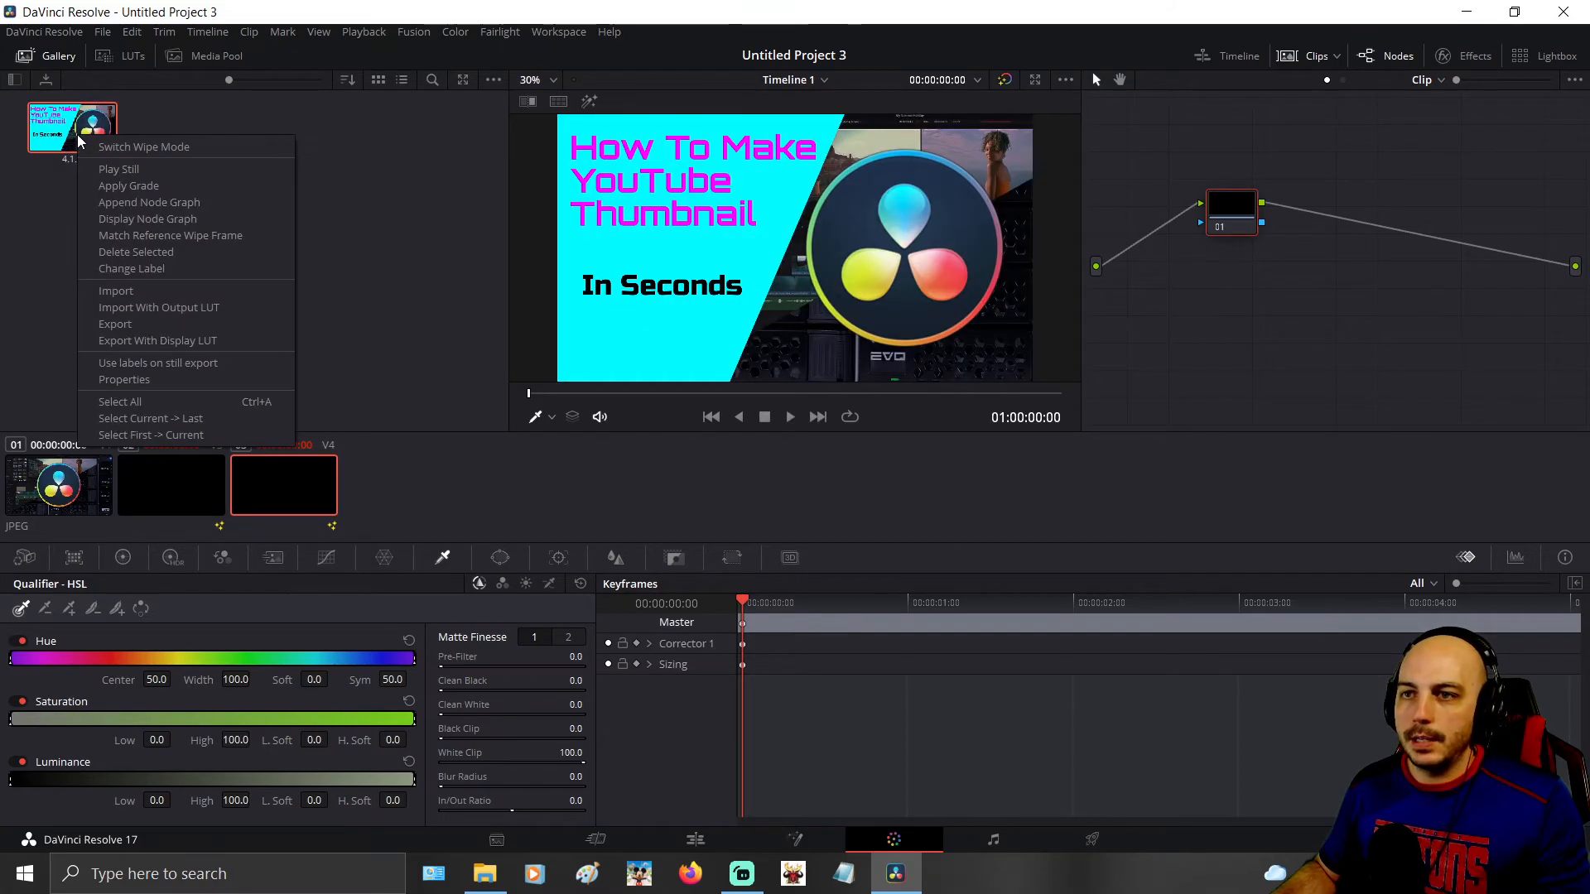
left_click(141, 325)
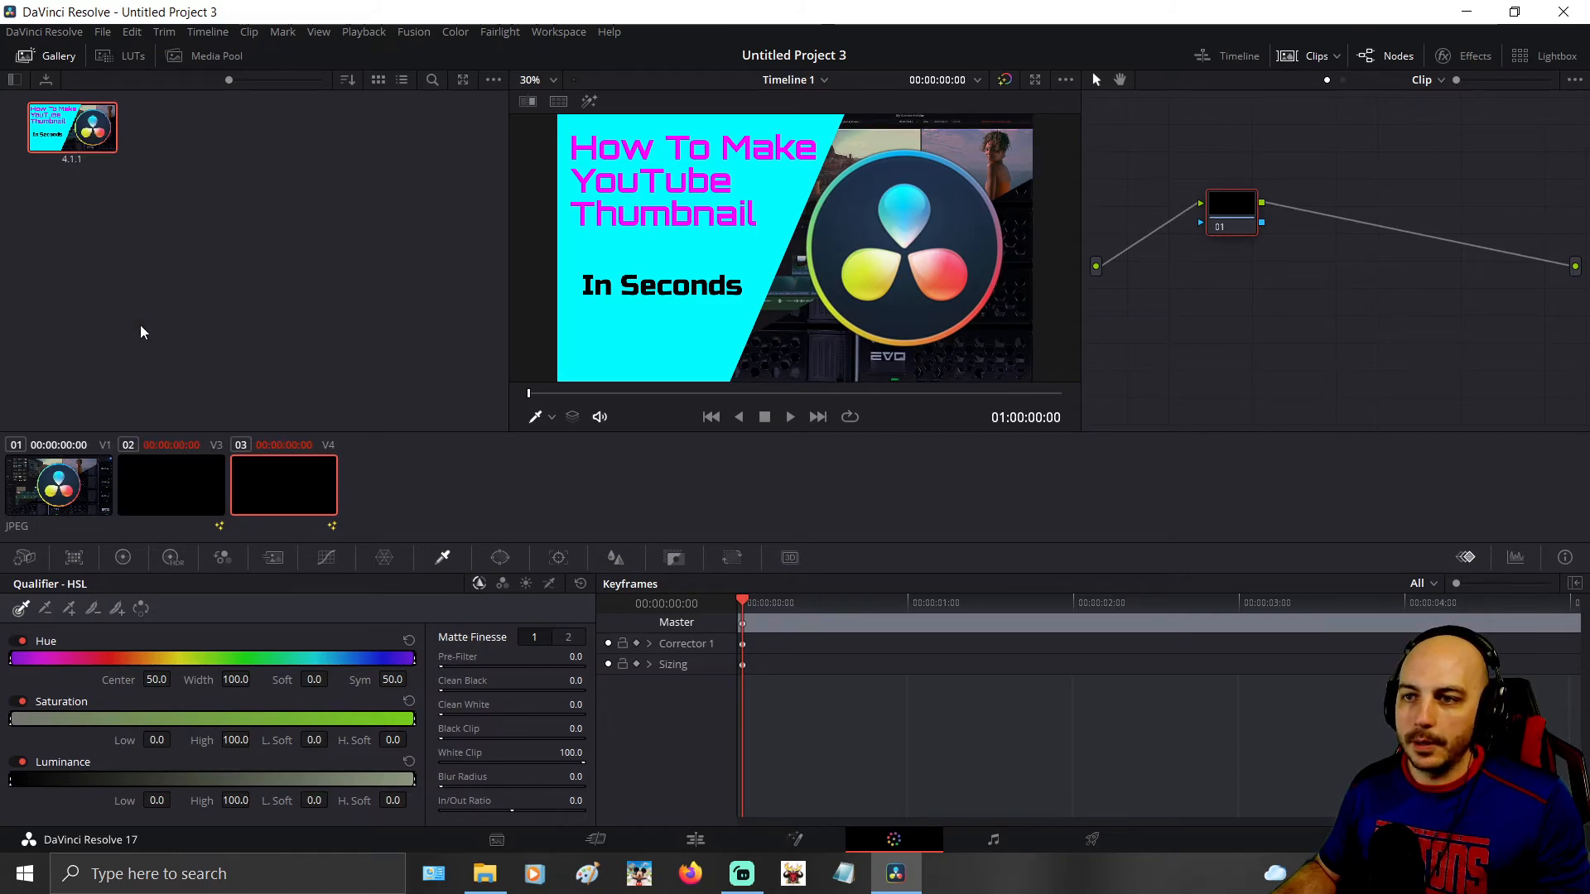
type("fghsdfghdf")
left_click(270, 438)
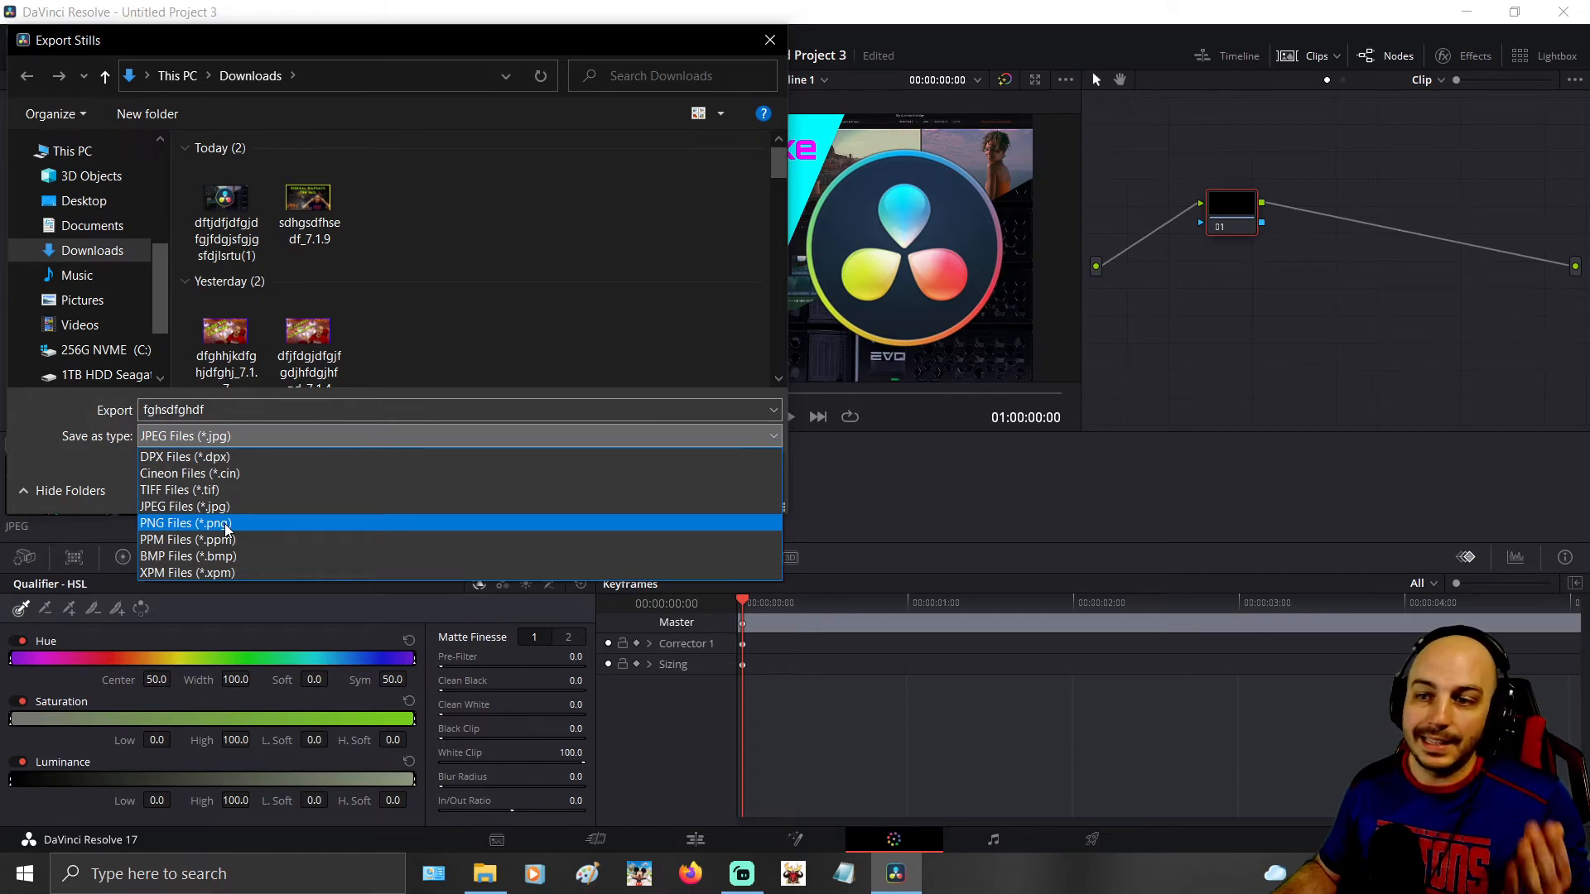
left_click(207, 506)
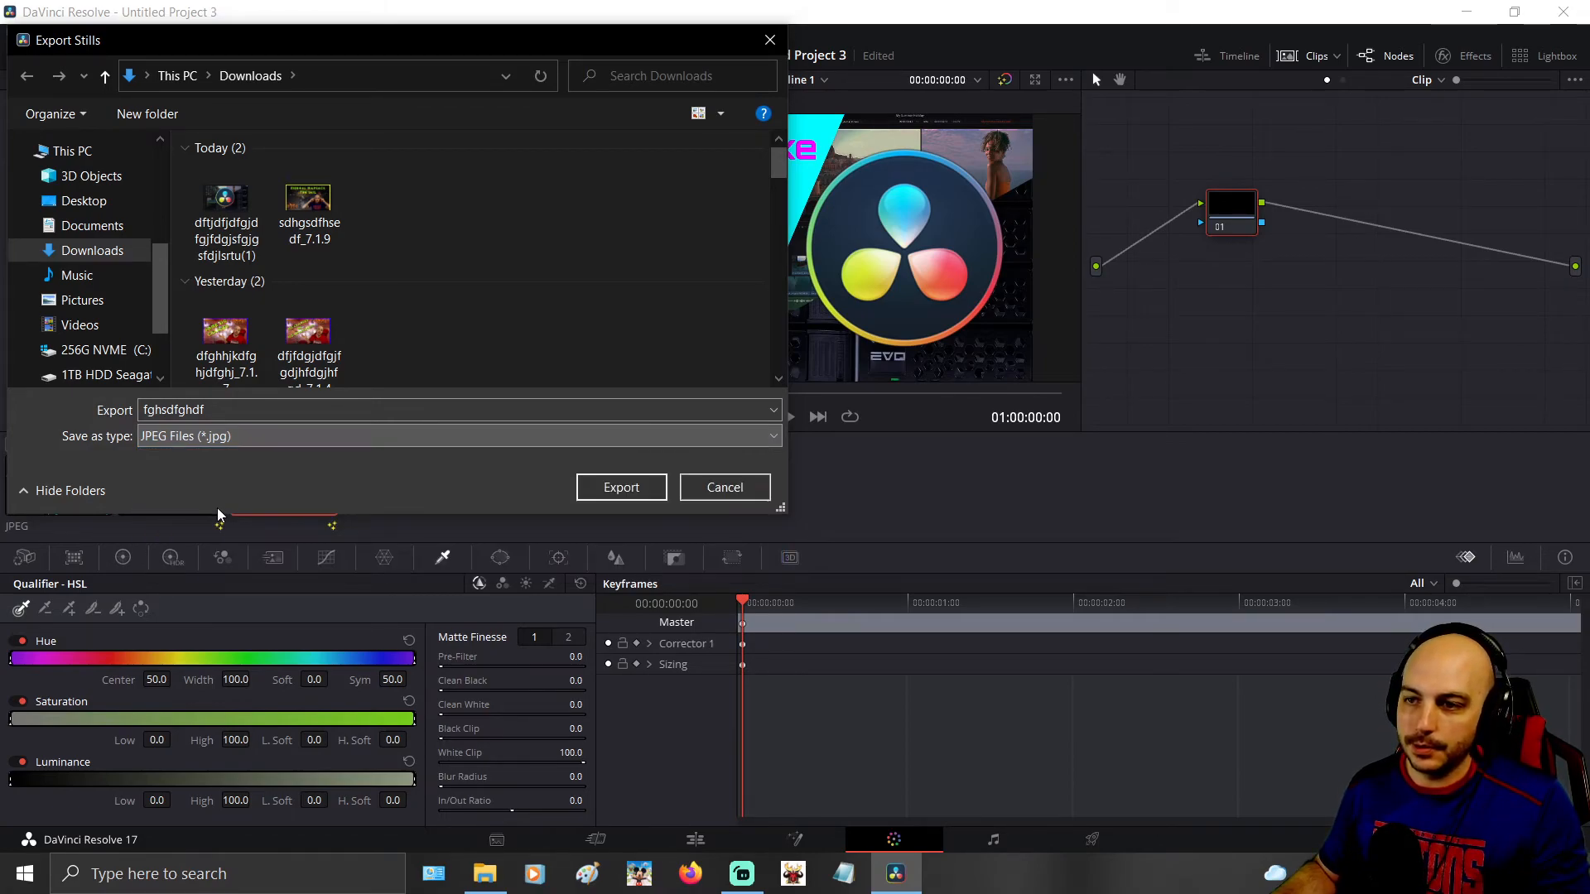
left_click(610, 488)
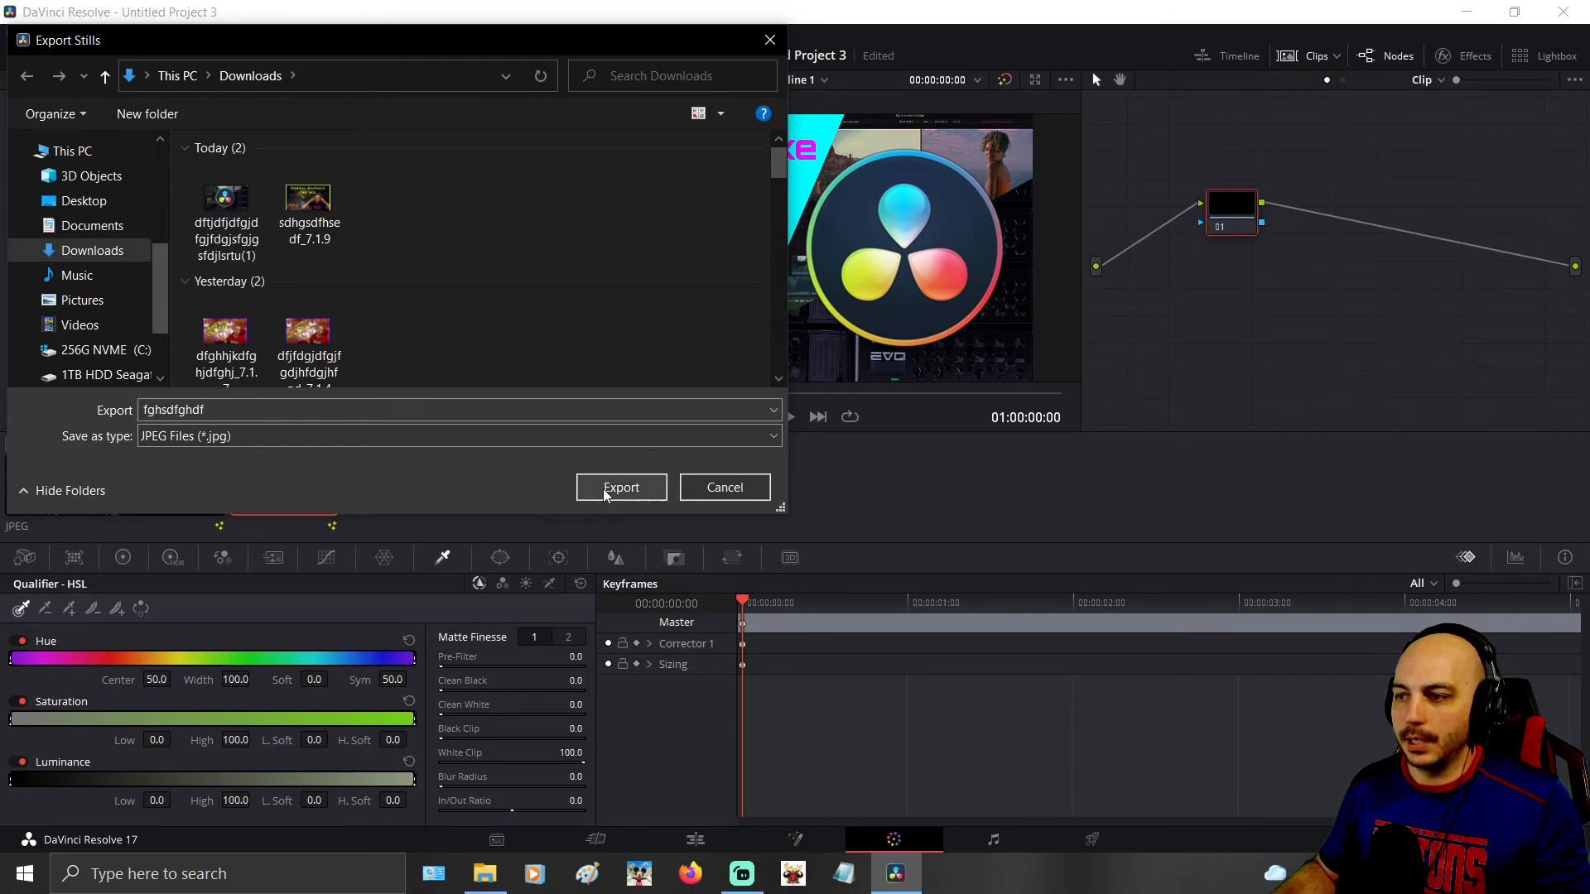